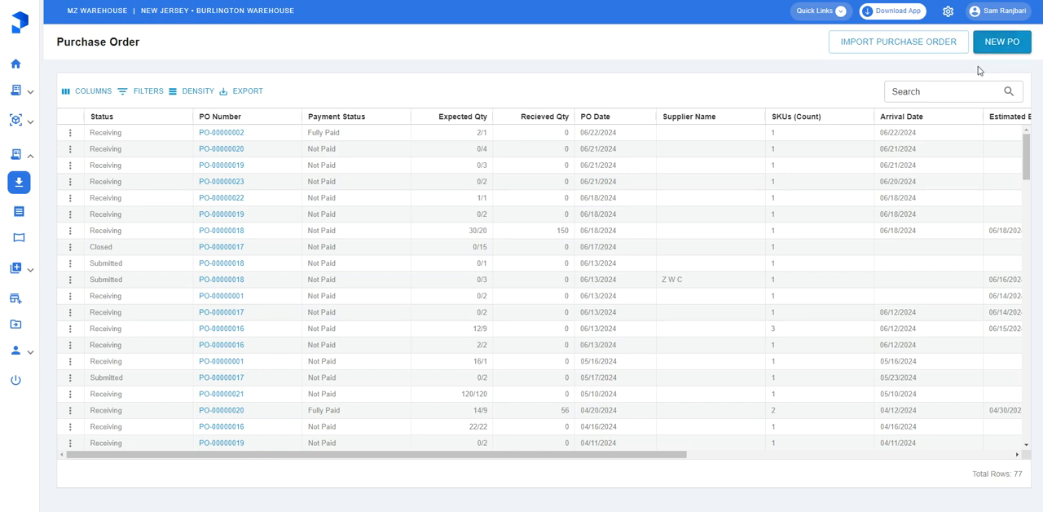
# Start a new purchase order for the client Mozym
pyautogui.click(873, 46)
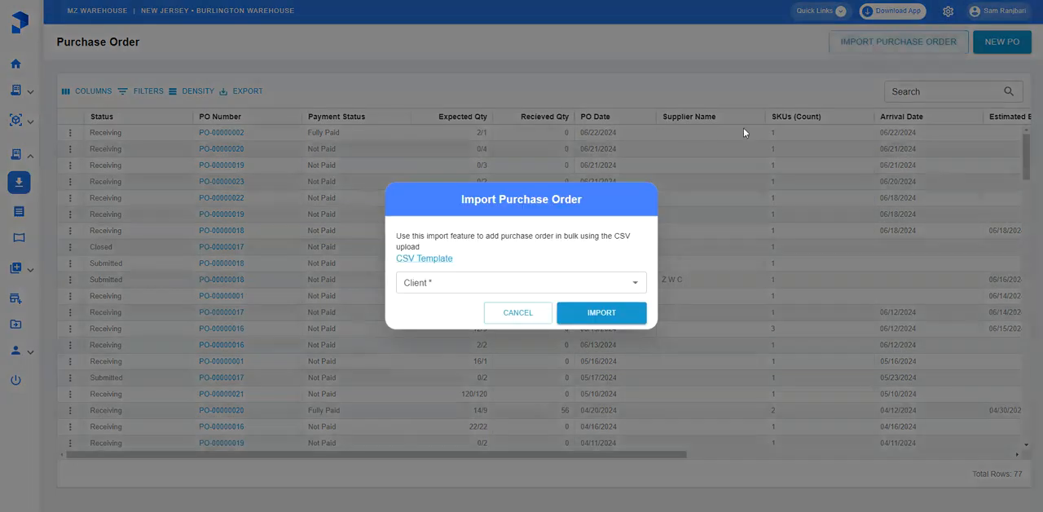
pyautogui.click(544, 306)
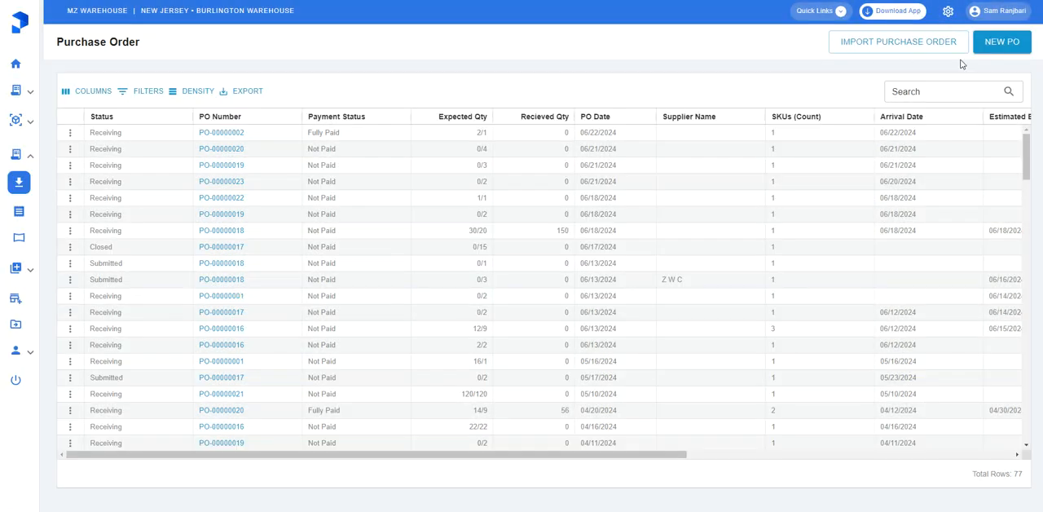
pyautogui.click(1001, 49)
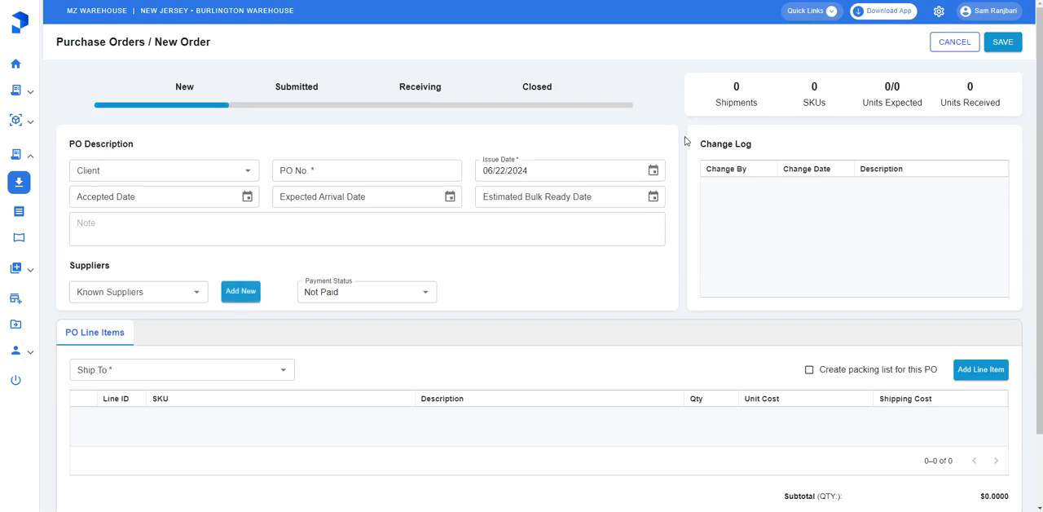
pyautogui.click(154, 170)
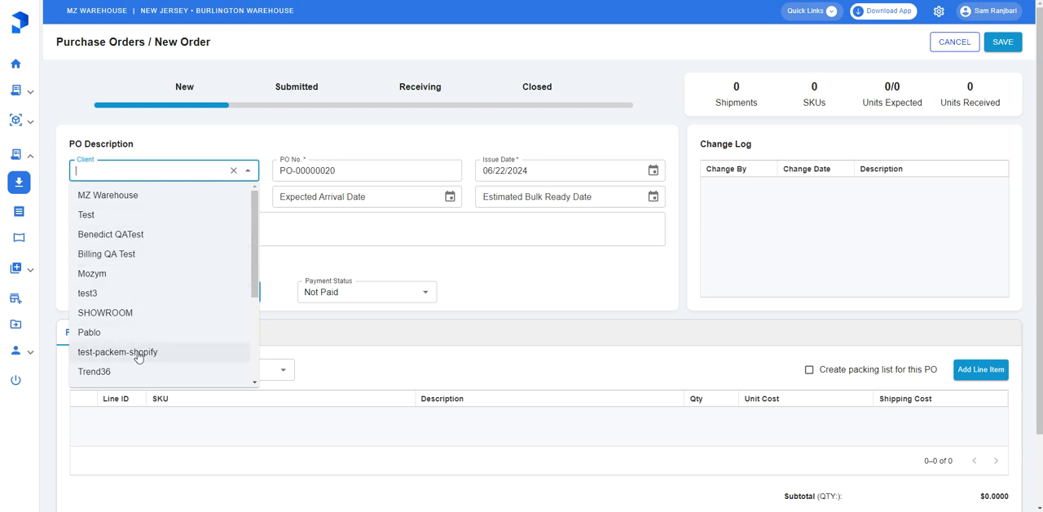
pyautogui.click(132, 274)
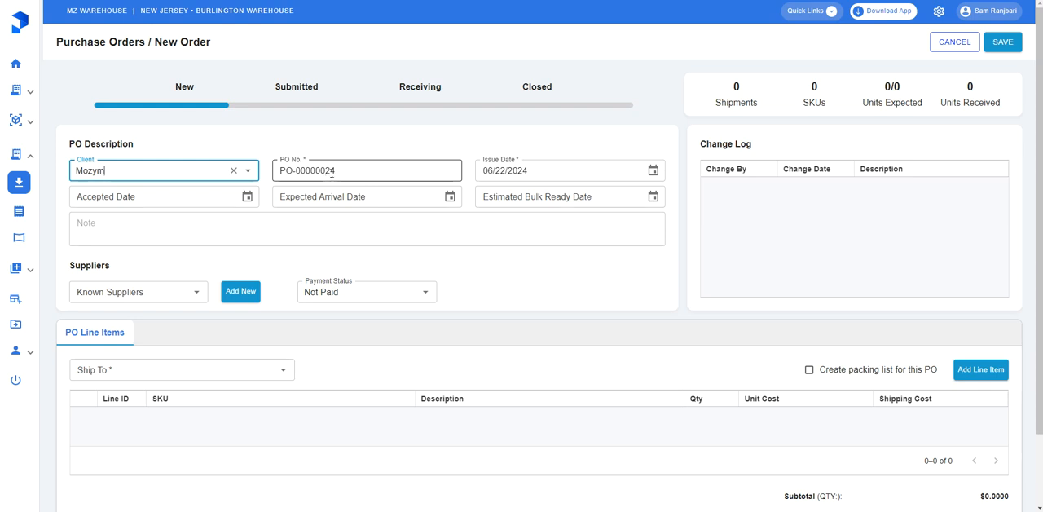
pyautogui.moveTo(325, 171); pyautogui.dragTo(348, 171)
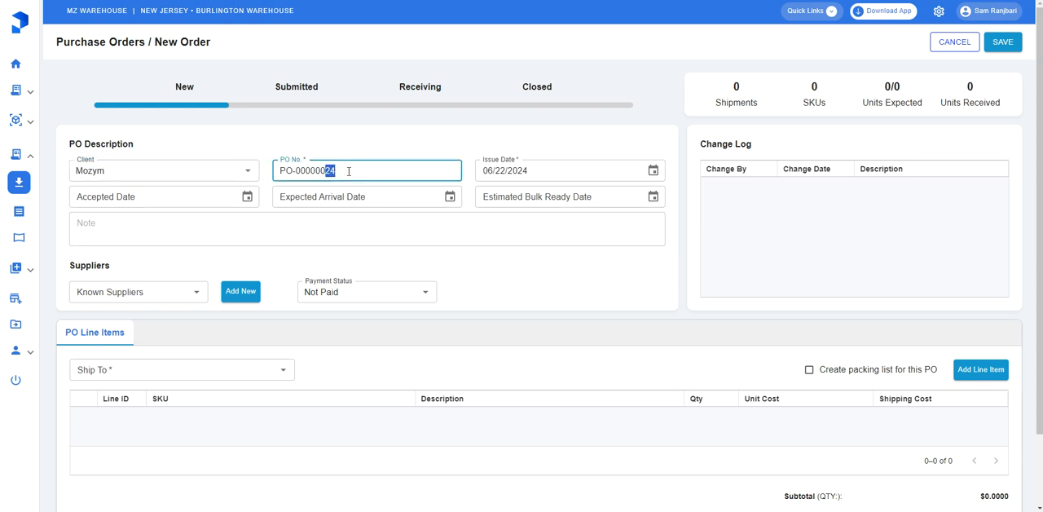
pyautogui.write('22')
pyautogui.hotkey('ctrl', 'z')
pyautogui.hotkey('ctrl', 'z')
pyautogui.click(429, 152)
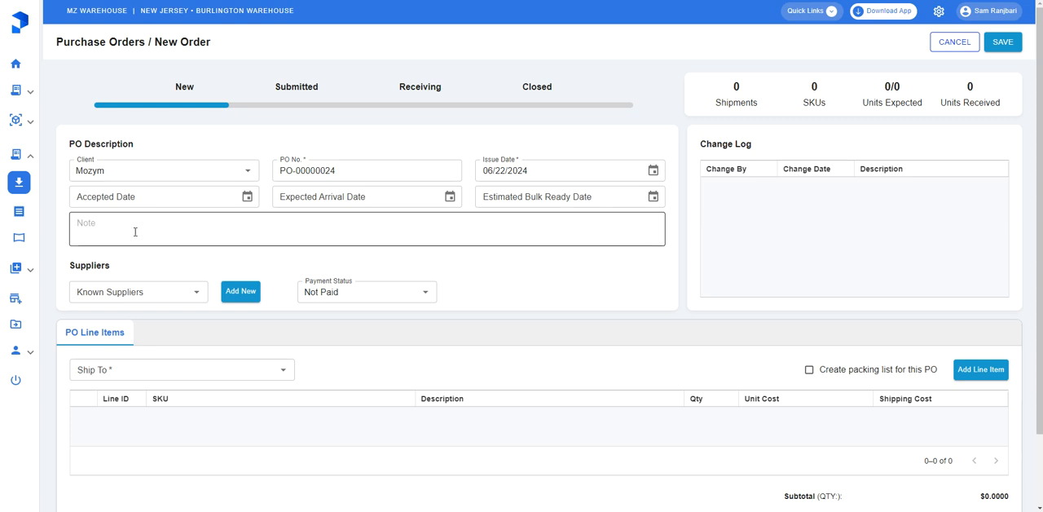
# Look through the known suppliers and the SKUs available for a new line item, without choosing any
pyautogui.click(148, 293)
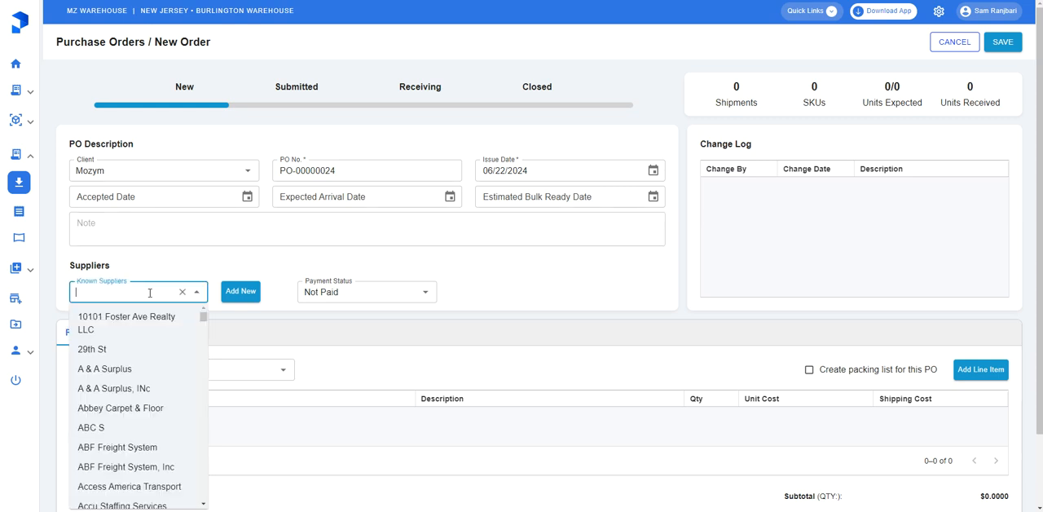
pyautogui.click(175, 258)
pyautogui.moveTo(24, 161)
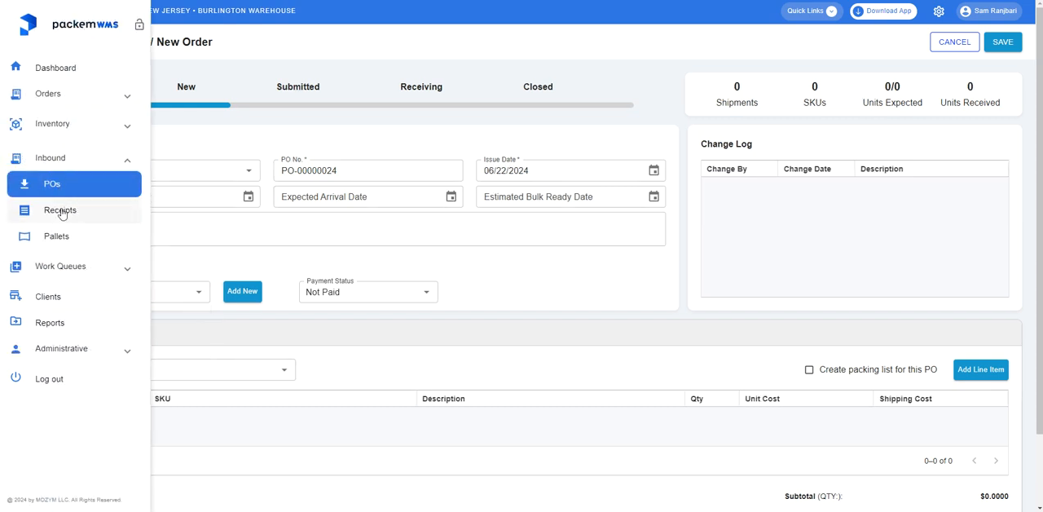
pyautogui.click(54, 127)
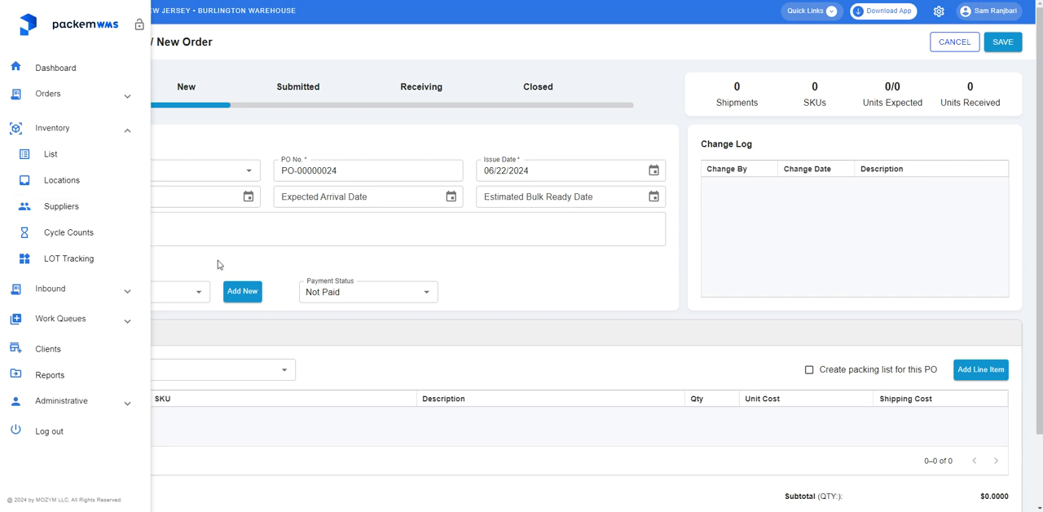
pyautogui.click(980, 369)
pyautogui.click(465, 190)
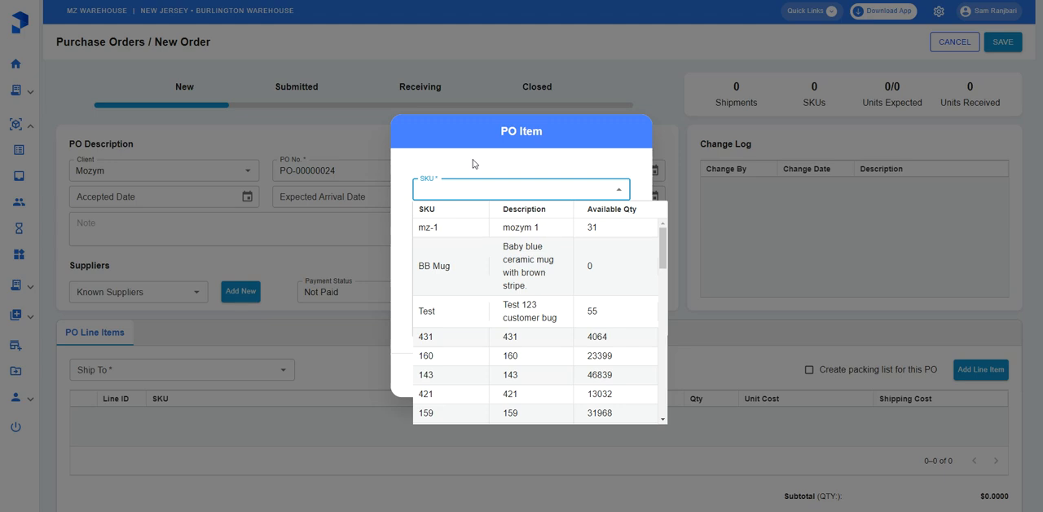
pyautogui.click(472, 164)
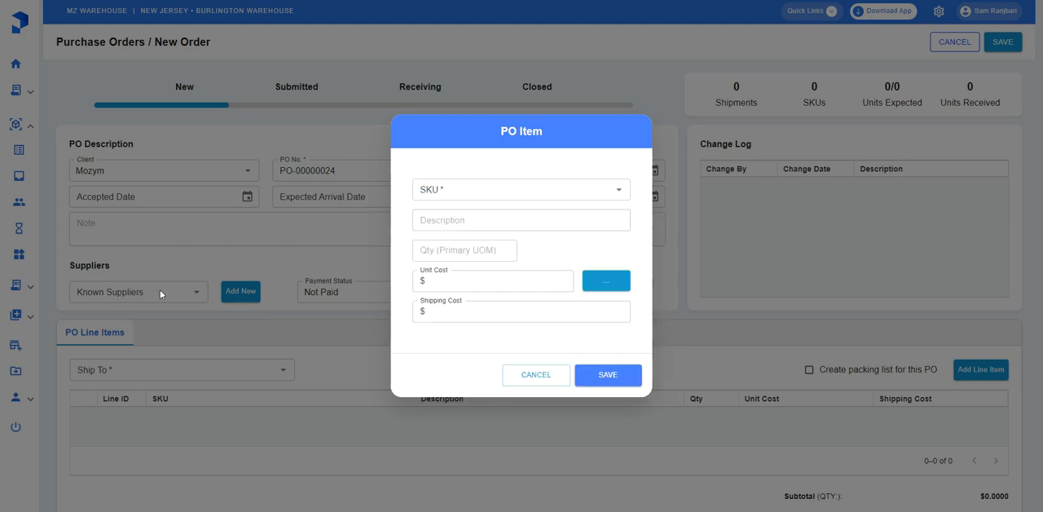
pyautogui.click(524, 374)
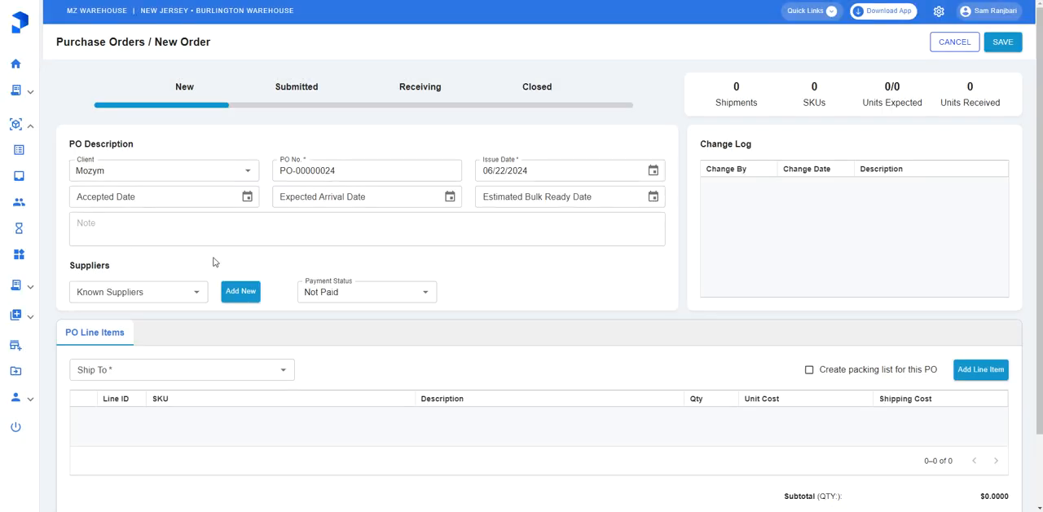
# Set the order's payment status to Fully Paid and its ship-to location to Burlington Warehouse
pyautogui.click(343, 295)
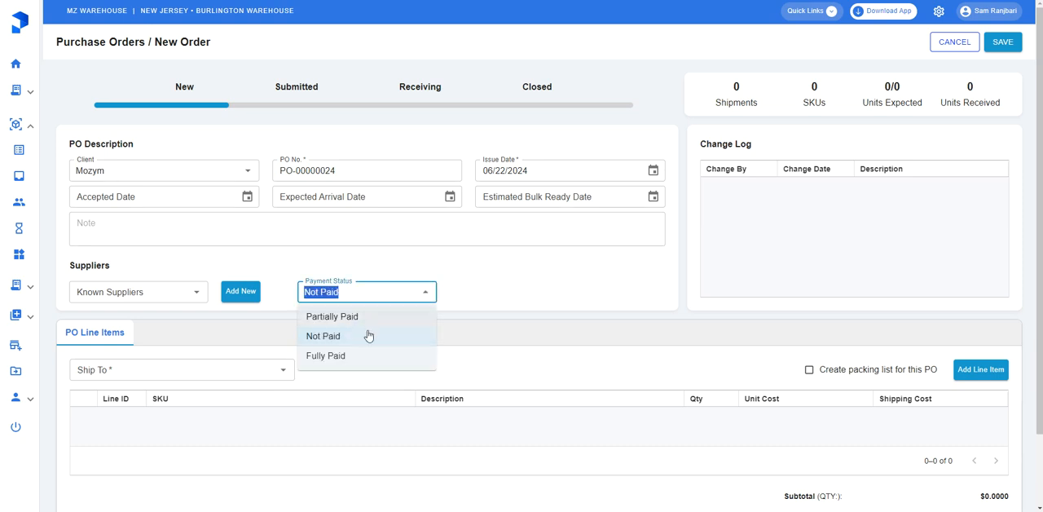
pyautogui.click(343, 359)
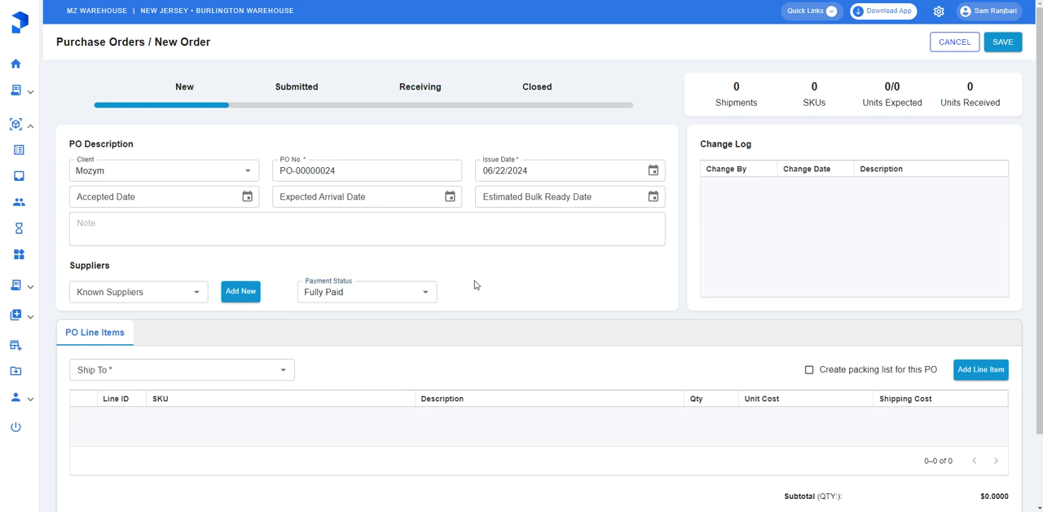
pyautogui.click(140, 372)
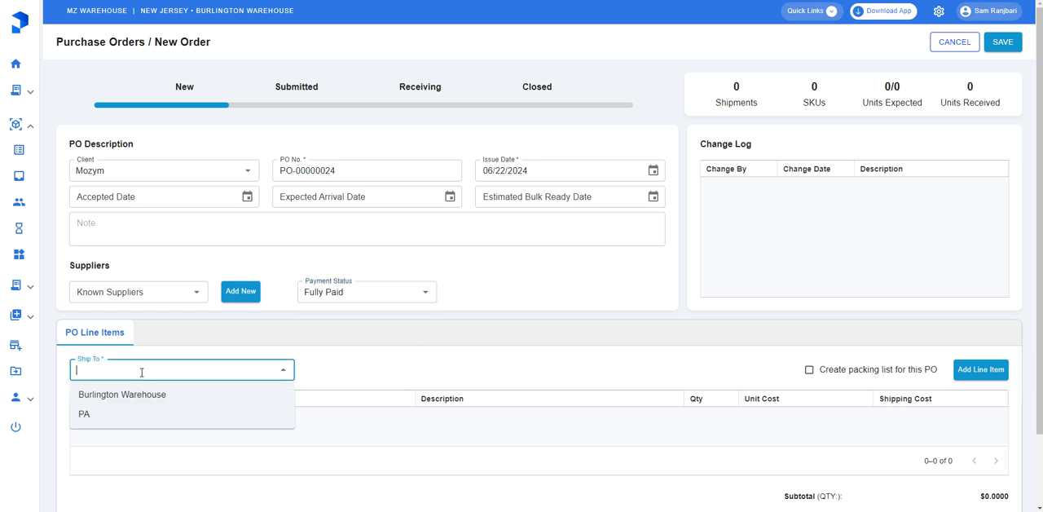
pyautogui.click(160, 397)
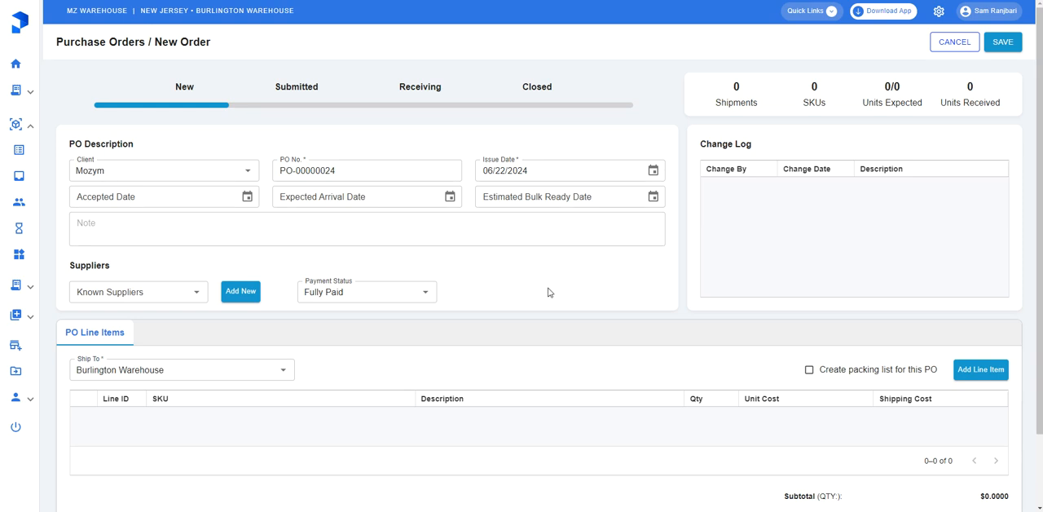
# Add a line item for SKU mz-1 with quantity 500, and save the purchase order with packing list creation enabled
pyautogui.click(981, 371)
pyautogui.click(467, 191)
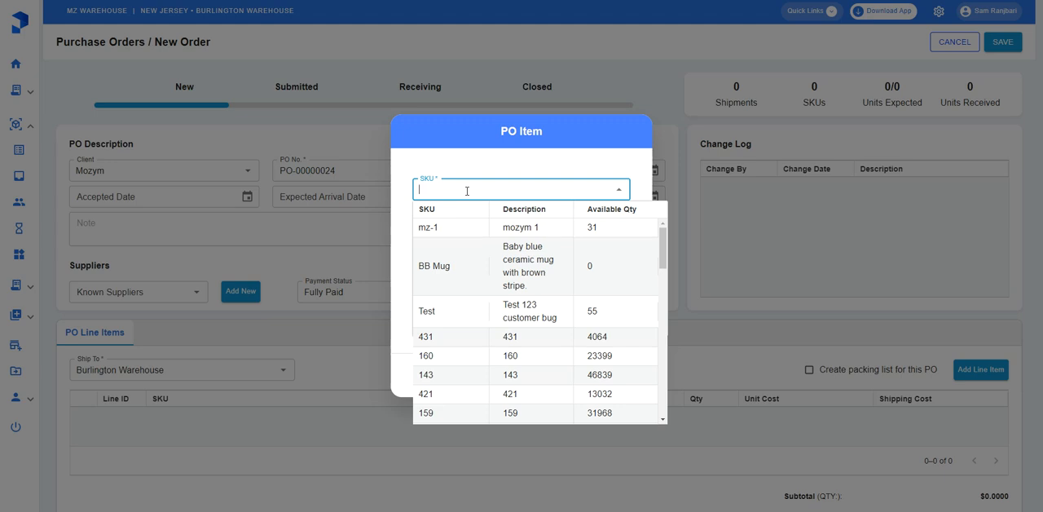
pyautogui.click(457, 233)
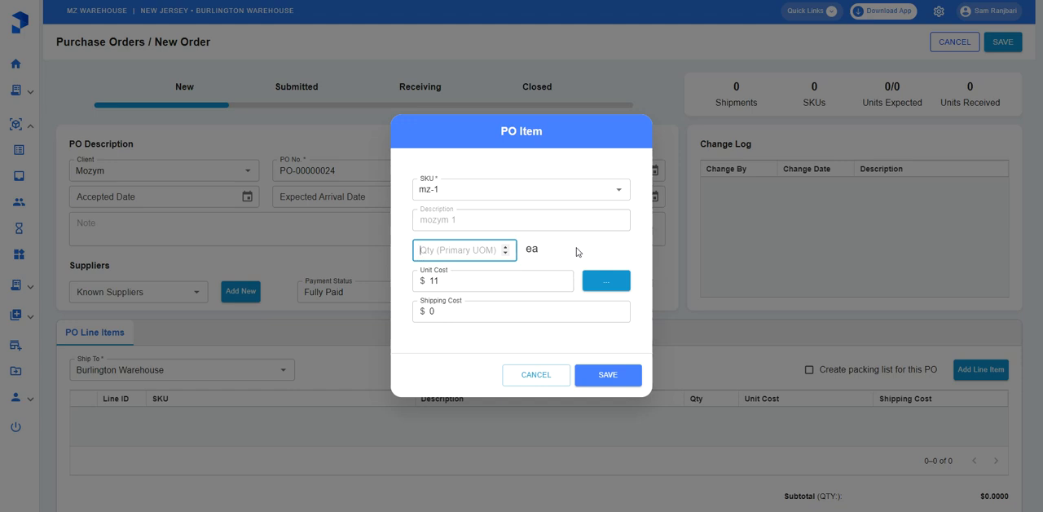
pyautogui.write('500')
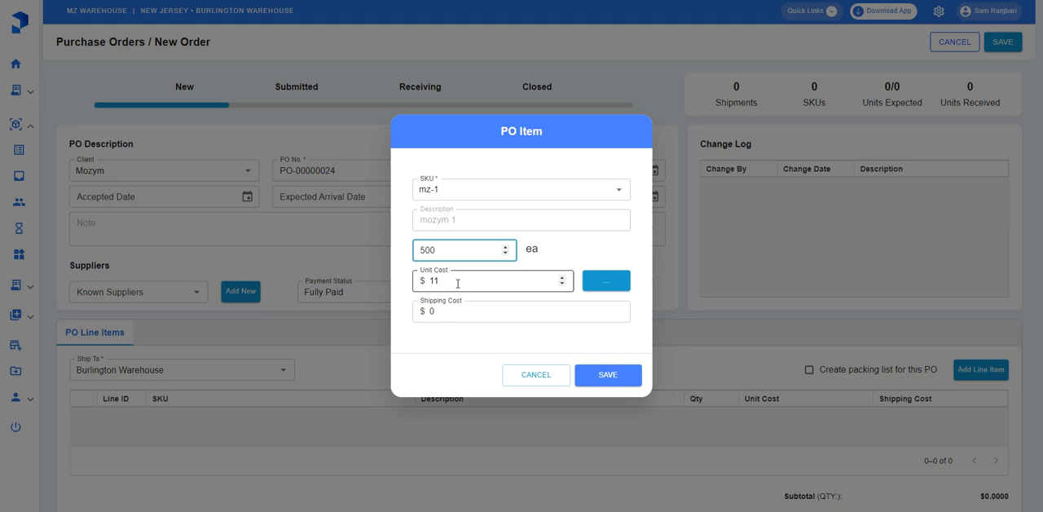
pyautogui.click(453, 313)
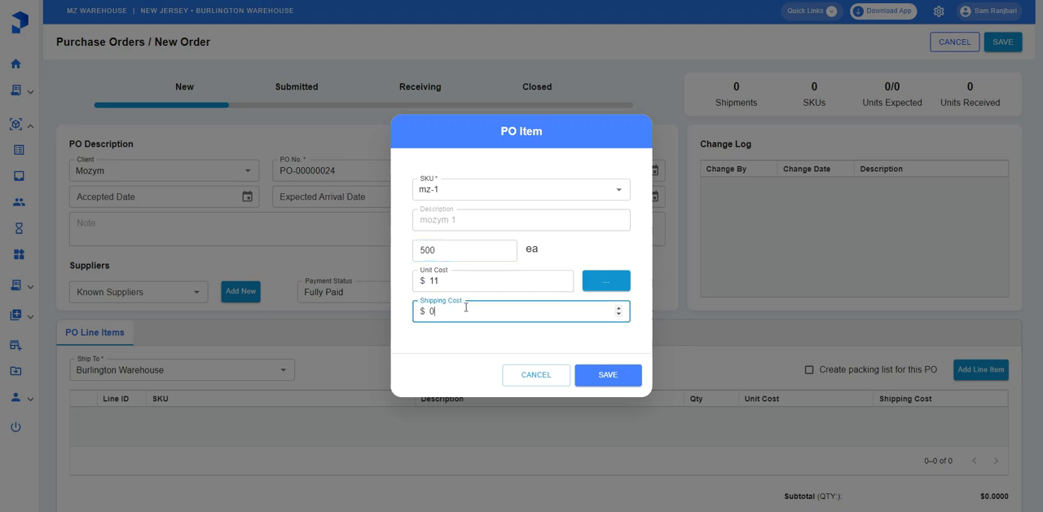
pyautogui.click(597, 374)
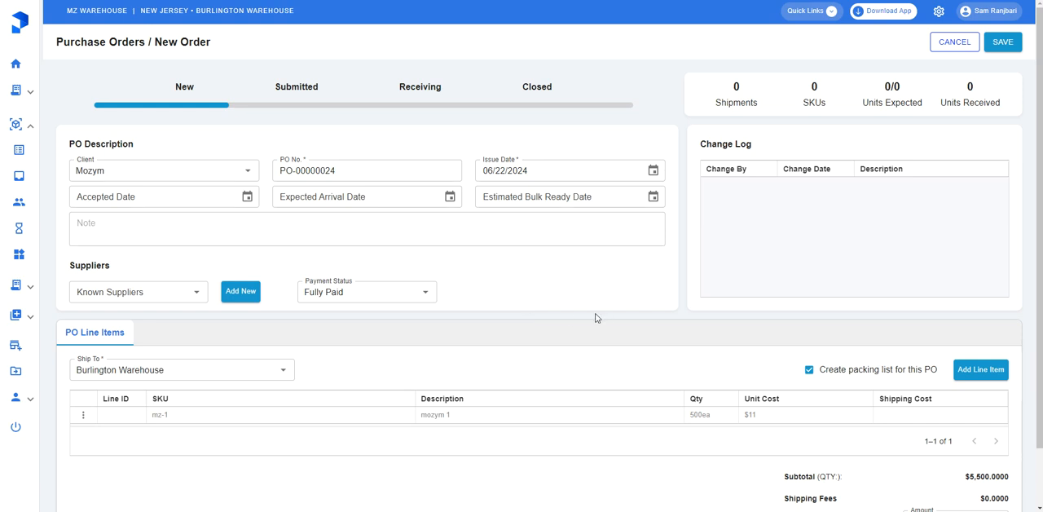
pyautogui.click(995, 44)
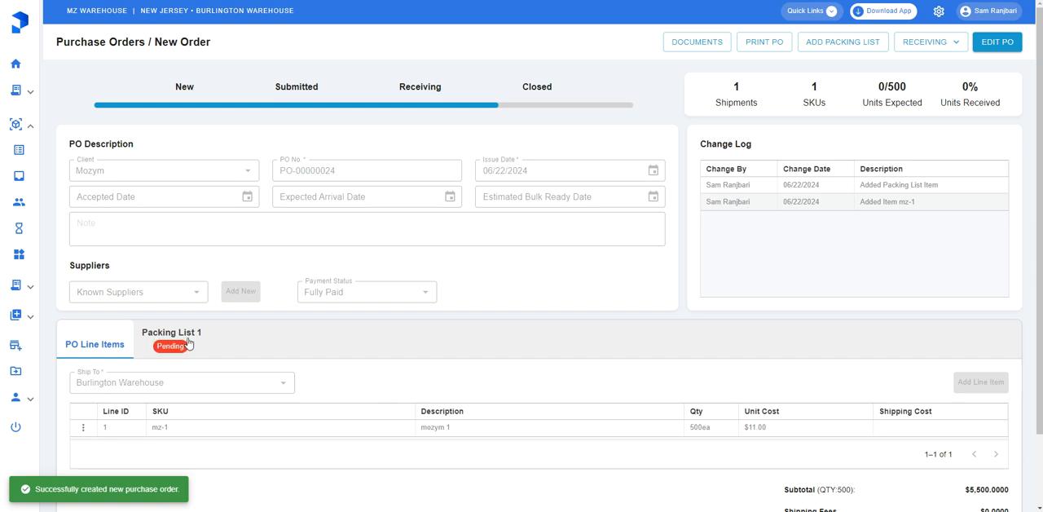
# Edit the mz-1 item in Packing List 1 to be received as a pallet, with the number of pallets set to 1
pyautogui.click(183, 343)
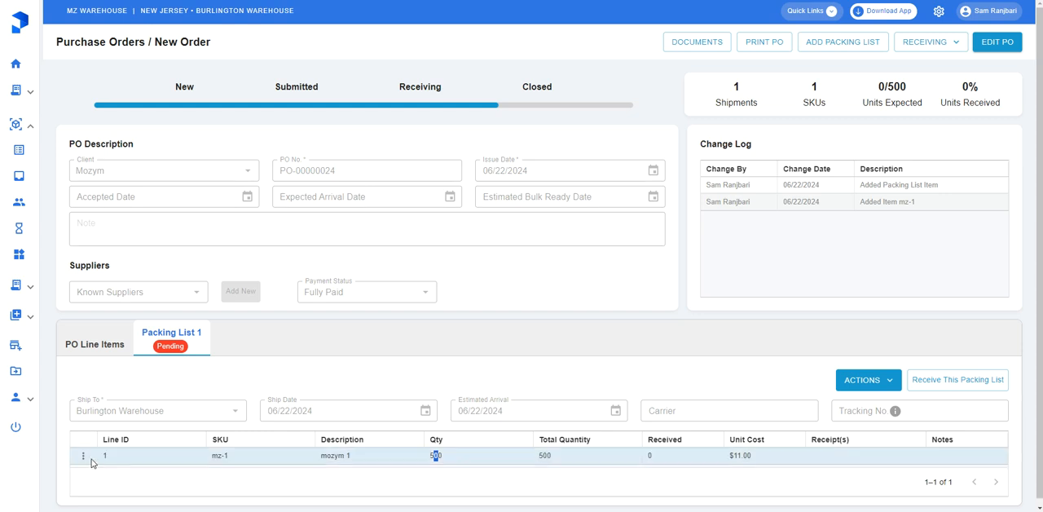
pyautogui.click(82, 455)
pyautogui.click(72, 483)
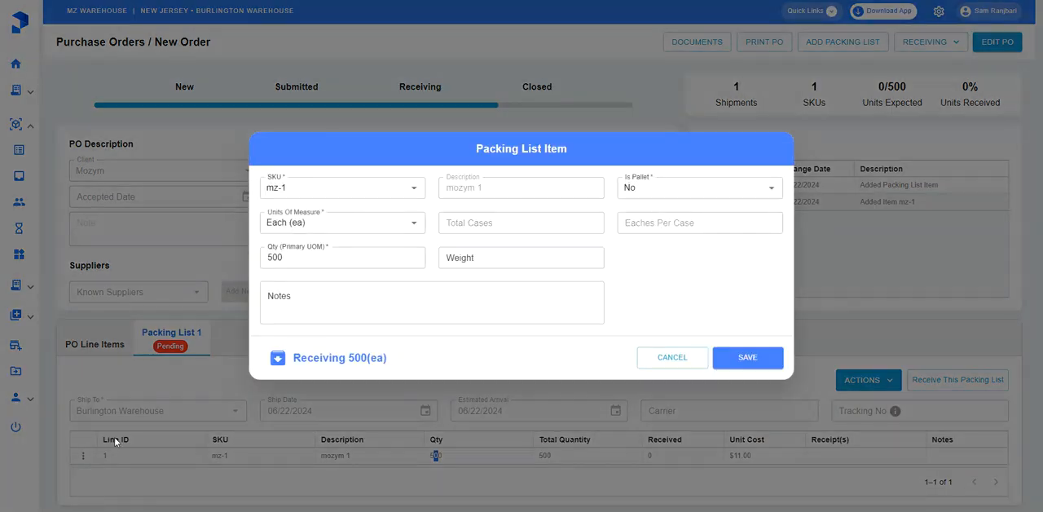
pyautogui.click(649, 192)
pyautogui.click(652, 235)
pyautogui.click(725, 193)
pyautogui.write('1')
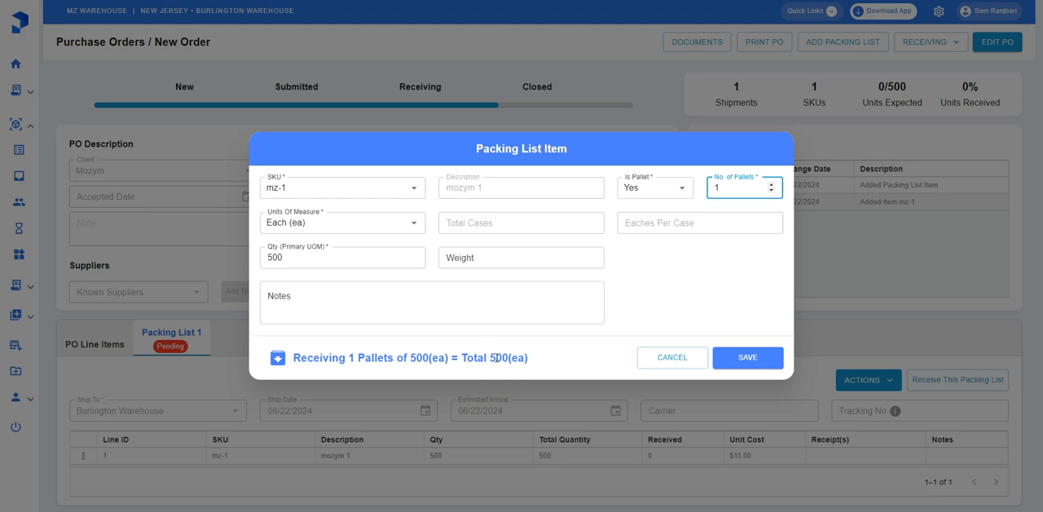
# Enter "sample notes...." as the notes of the packing list item and save the item
pyautogui.click(422, 296)
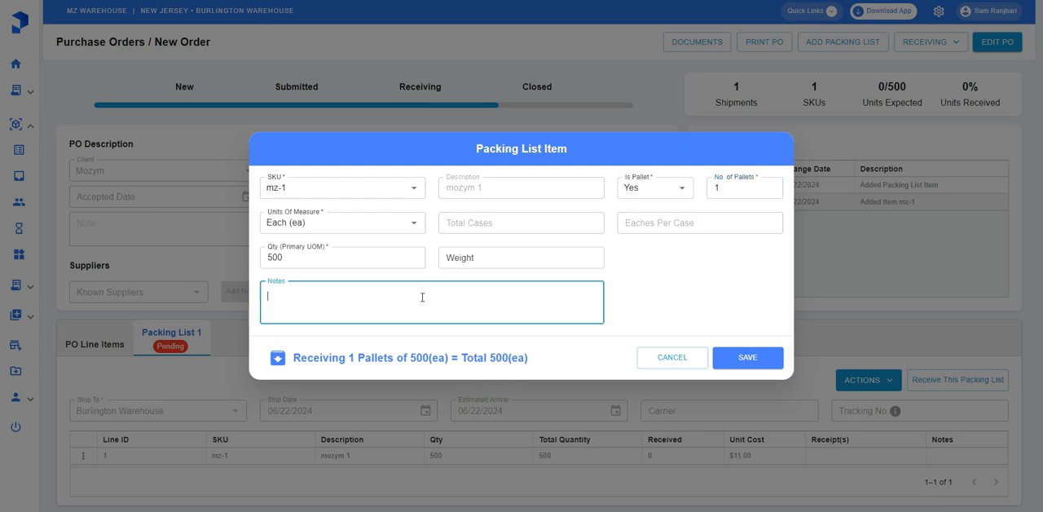
pyautogui.write('notes ...')
pyautogui.press('Home')
pyautogui.write('sample')
pyautogui.click(745, 363)
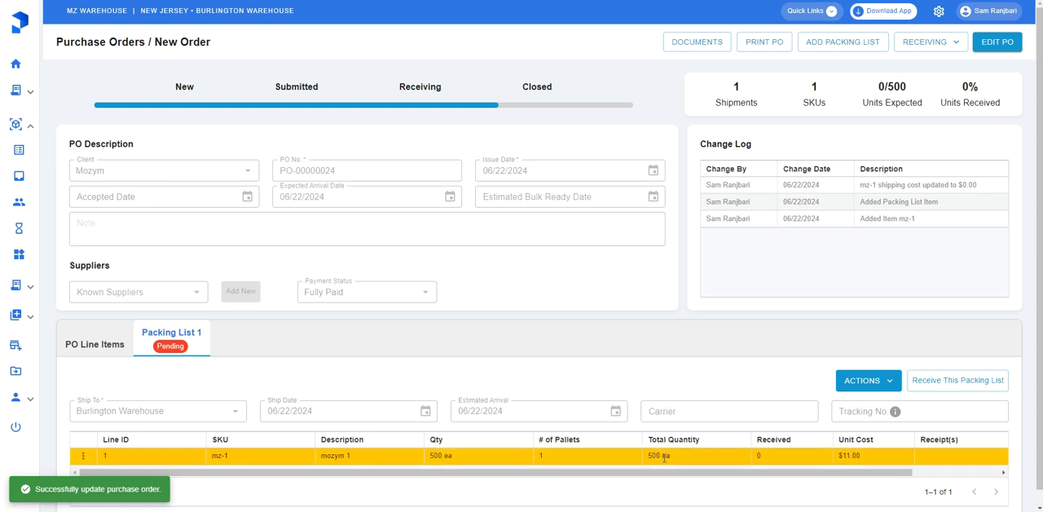
# View the note attached to the mz-1 line in the packing list, and close it
pyautogui.moveTo(907, 472); pyautogui.dragTo(995, 473)
pyautogui.click(942, 458)
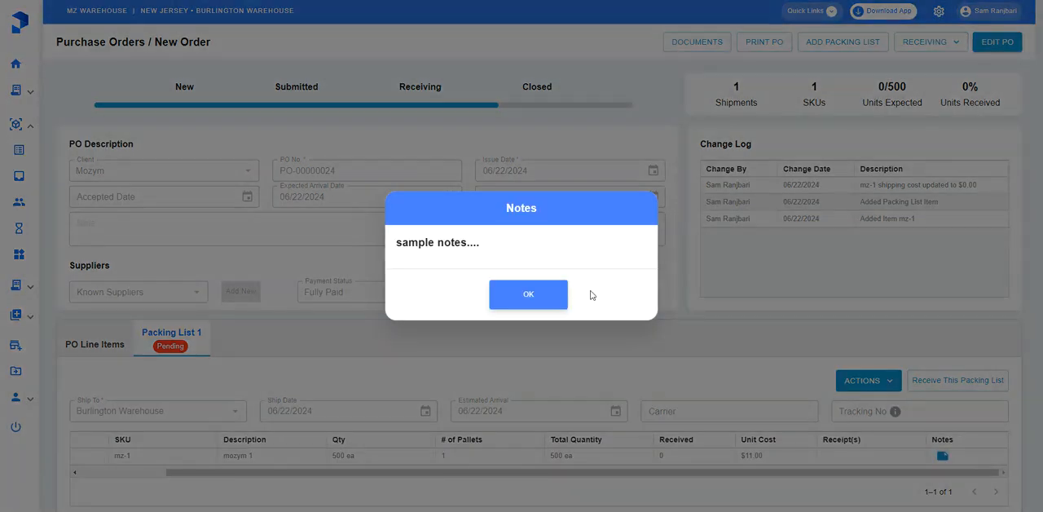
pyautogui.click(543, 303)
pyautogui.moveTo(852, 479); pyautogui.dragTo(446, 329)
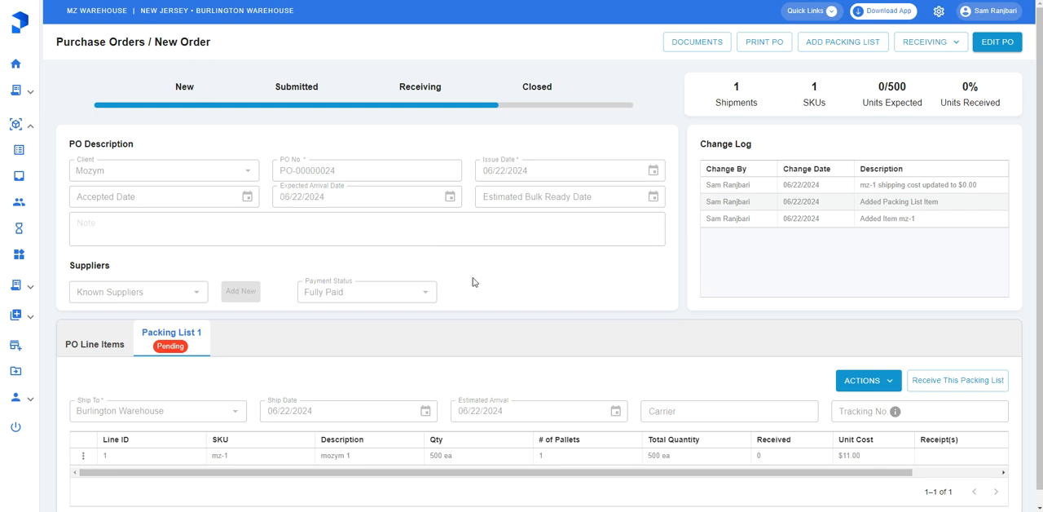
# Return to the list of inbound purchase orders and activate its search field
pyautogui.moveTo(24, 174)
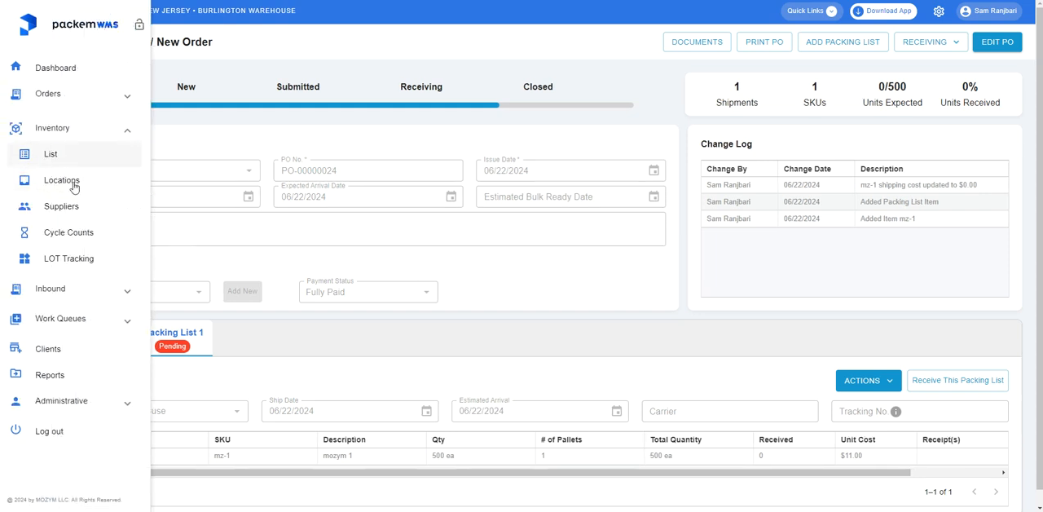
pyautogui.click(57, 158)
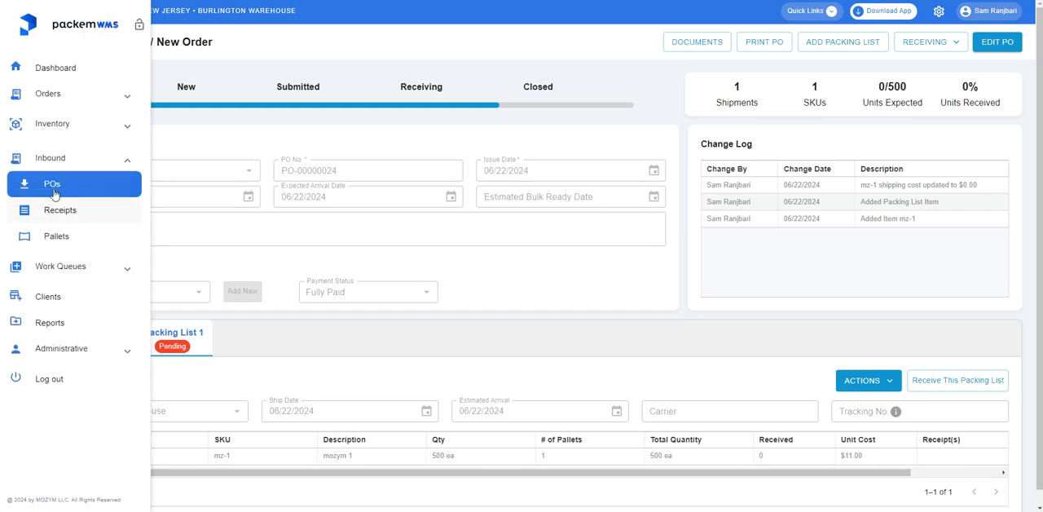
pyautogui.click(54, 184)
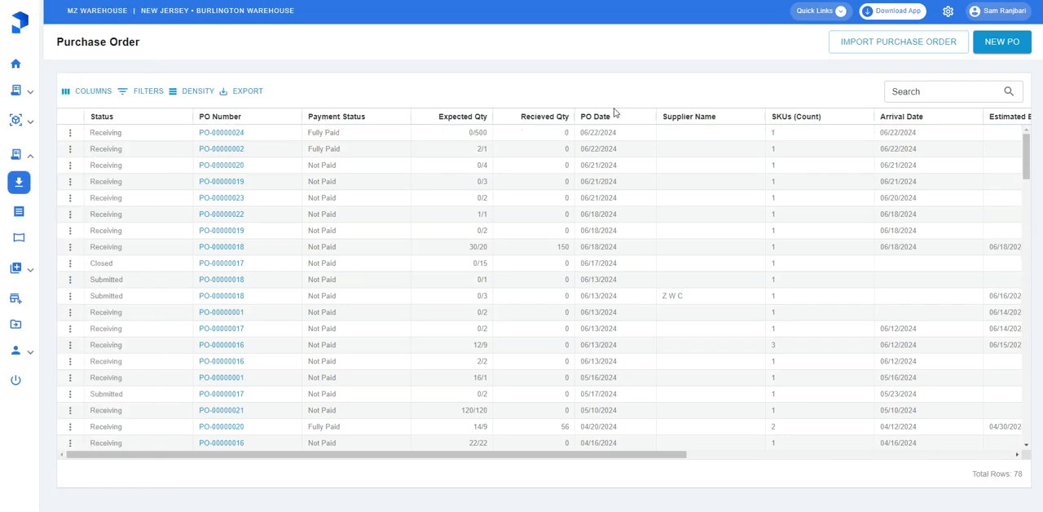
pyautogui.click(957, 94)
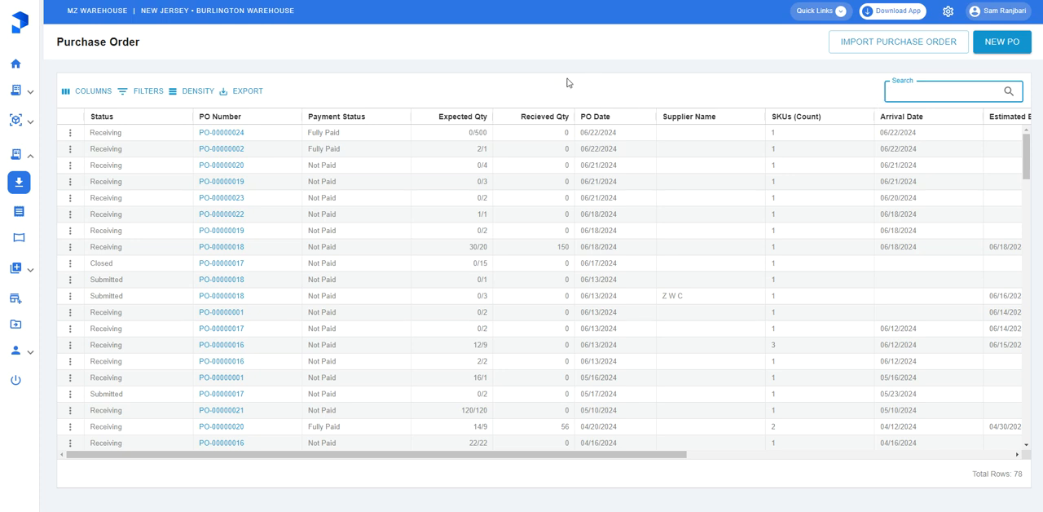
pyautogui.write('-1')
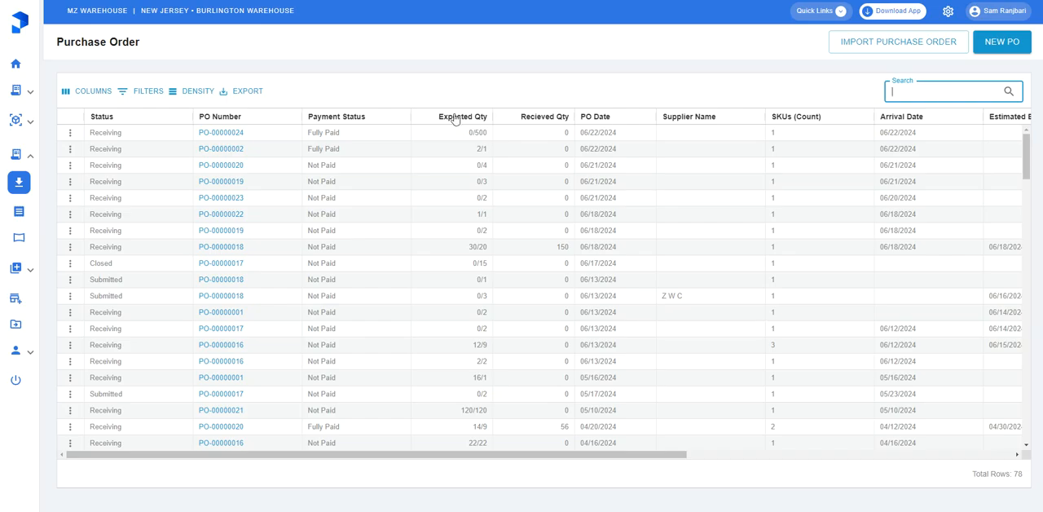
# Open the newest purchase order from the list, view the document types available in its documents dialog, and close the dialog
pyautogui.click(221, 136)
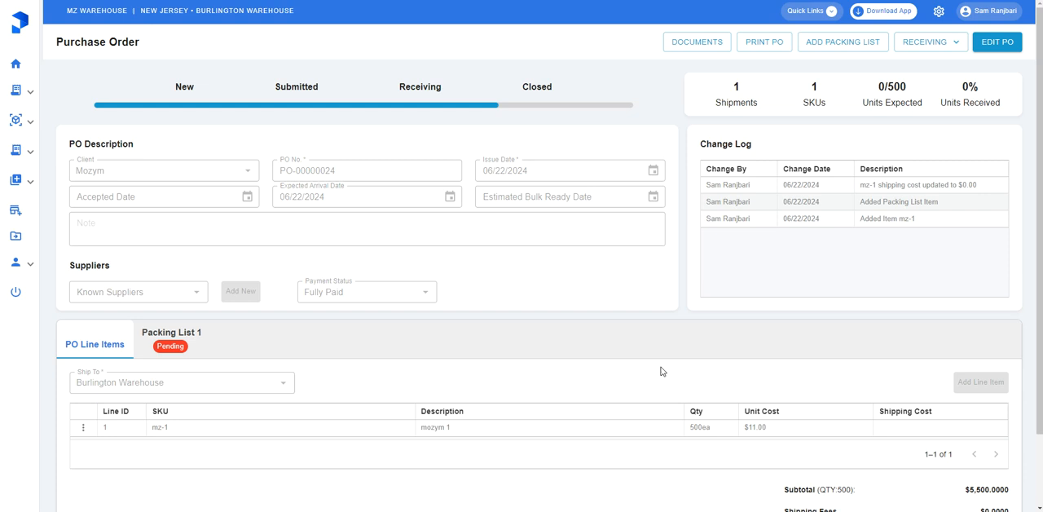
pyautogui.click(690, 43)
pyautogui.click(345, 194)
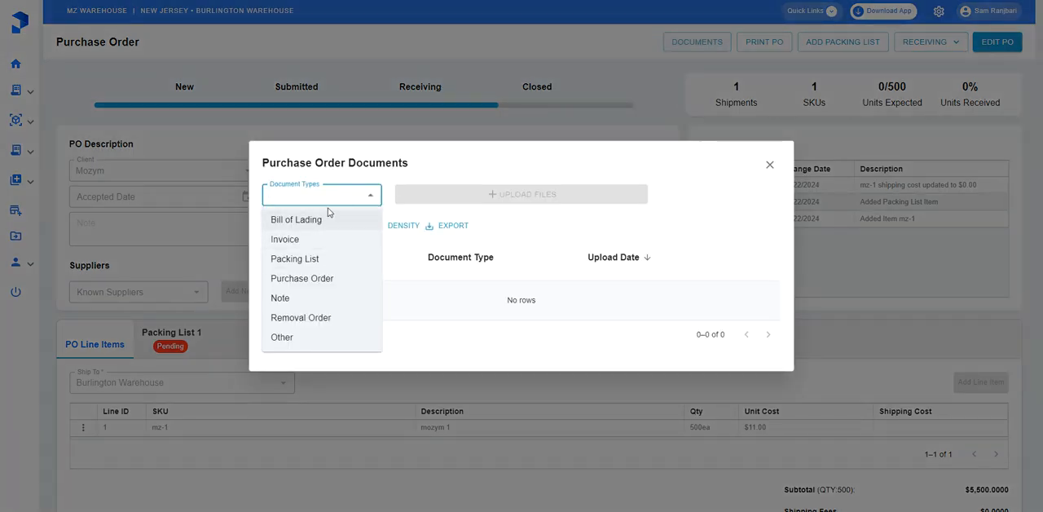
pyautogui.click(544, 262)
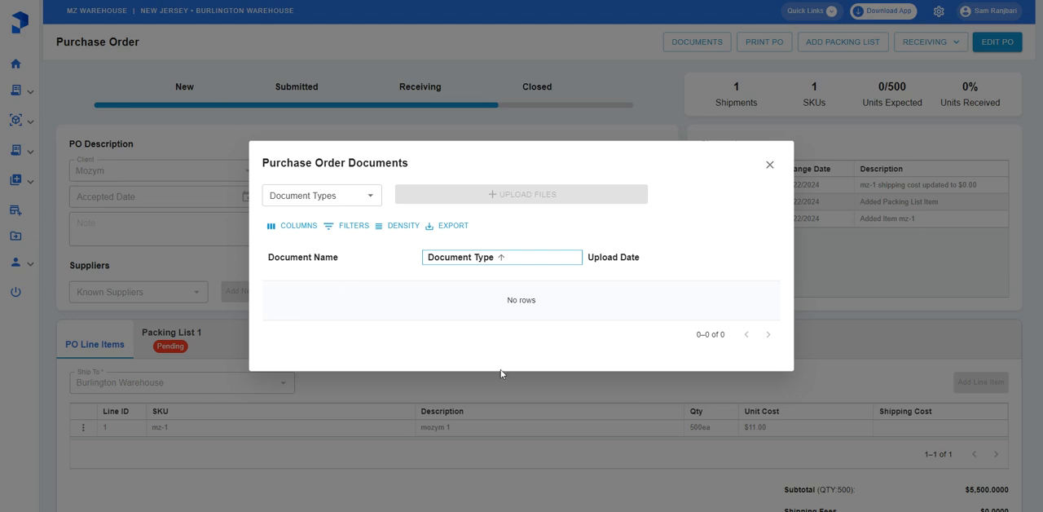
pyautogui.click(769, 165)
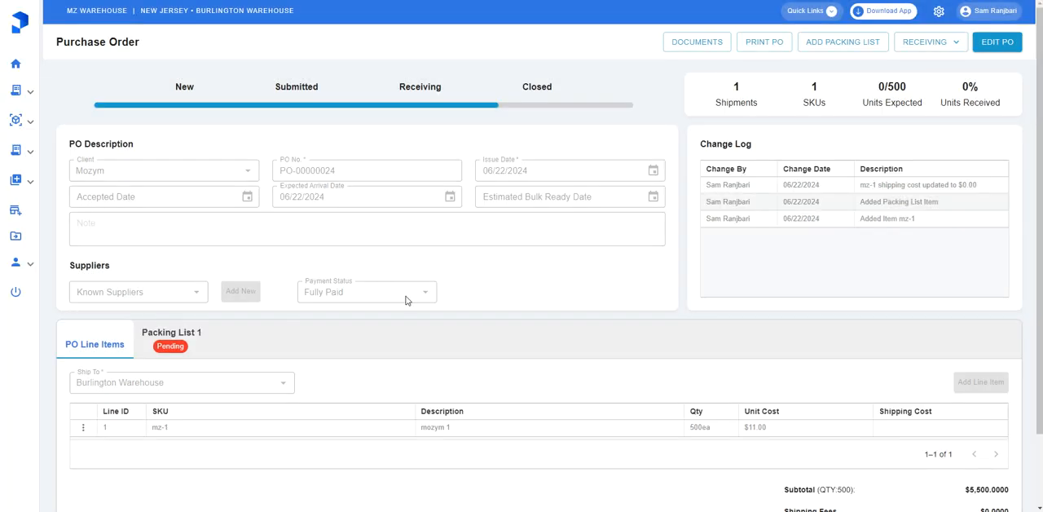
# Receive Packing List 1 as a new receipt with the arrival date 06/22/2024 and save the receipt
pyautogui.click(188, 334)
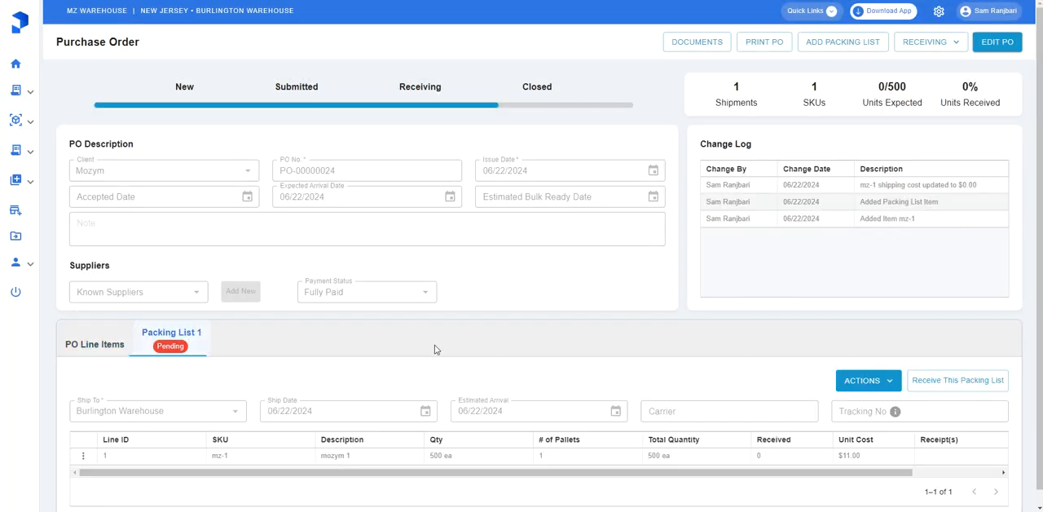
pyautogui.scroll(-1, 439, 348)
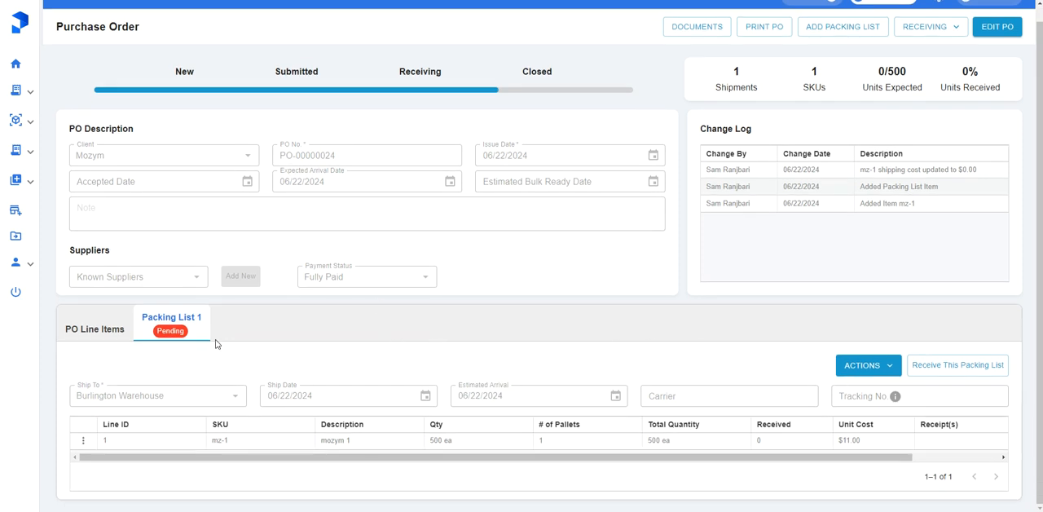
pyautogui.scroll(1, 217, 330)
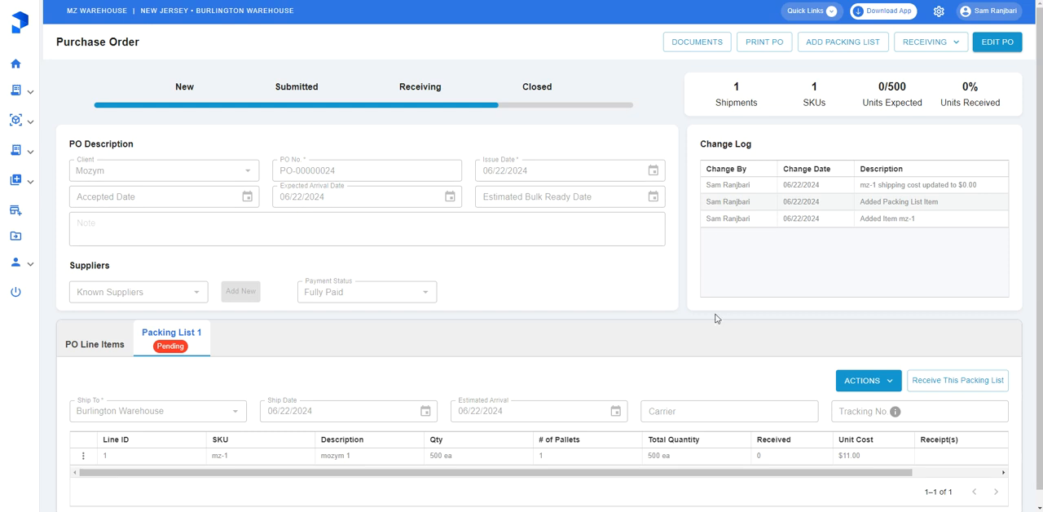
pyautogui.click(966, 390)
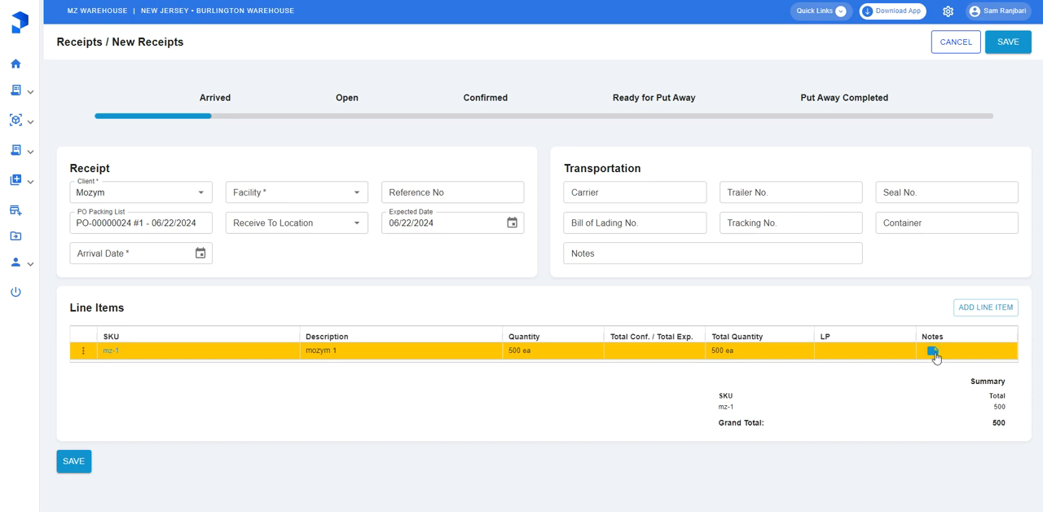
pyautogui.click(199, 253)
pyautogui.click(186, 389)
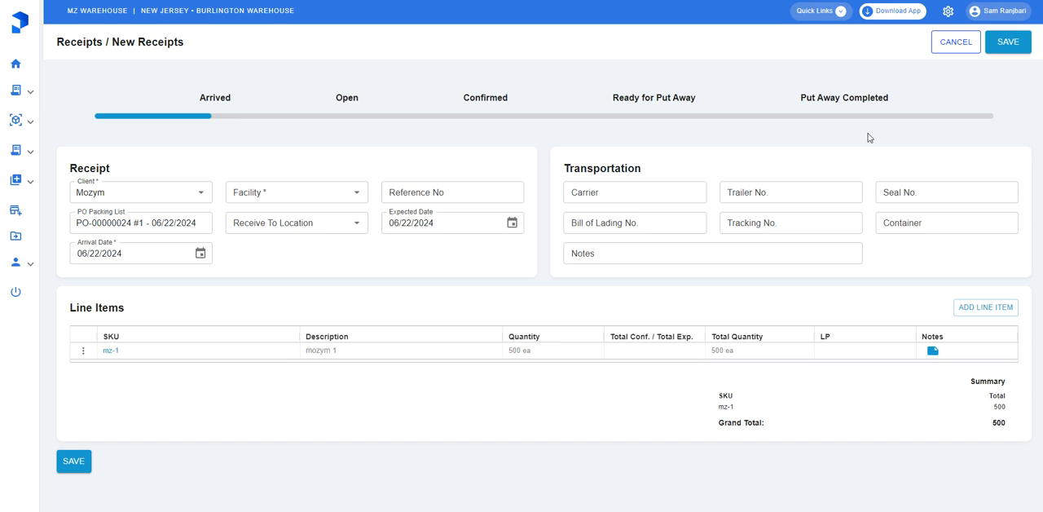
pyautogui.click(994, 47)
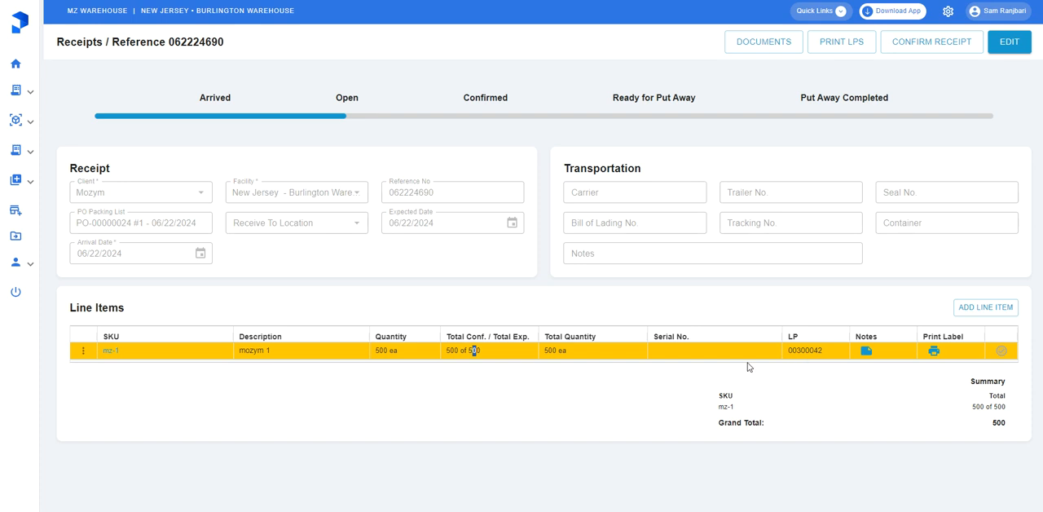
# View the edit form of the mz-1 receipt line item and close it without changes
pyautogui.click(84, 351)
pyautogui.click(79, 373)
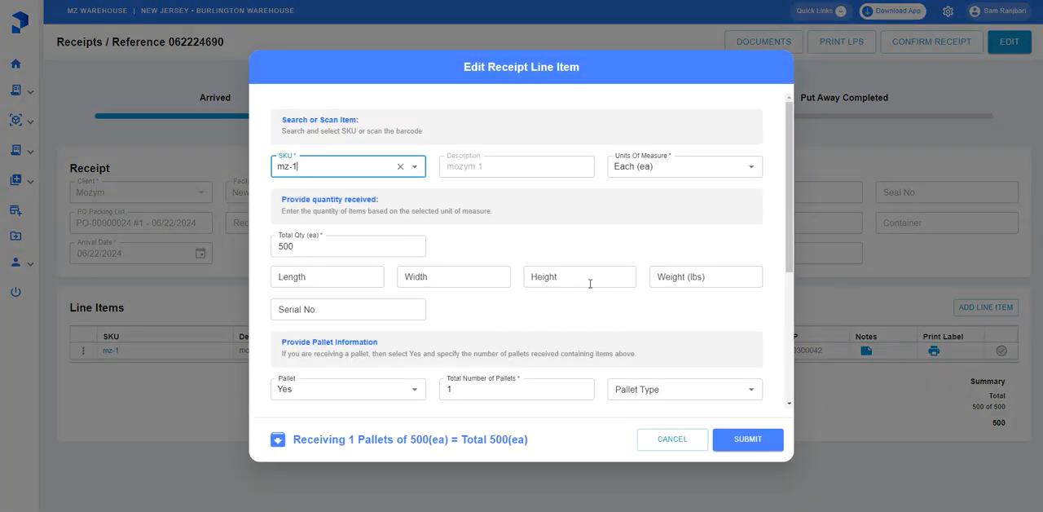
pyautogui.click(673, 444)
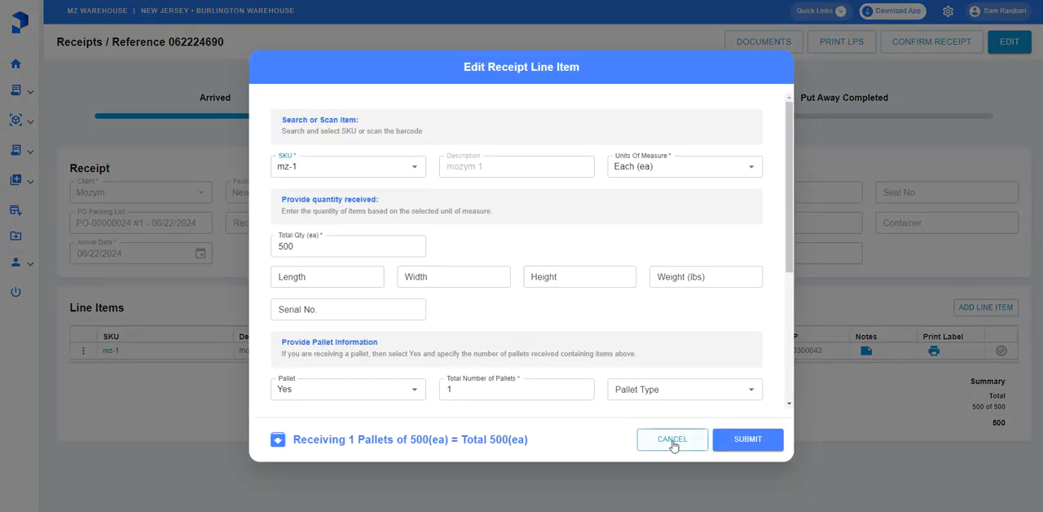
# Try setting the total quantity of the mz-1 receipt line item to 400, review its pallet and note details, and discard the edit
pyautogui.click(83, 350)
pyautogui.click(73, 372)
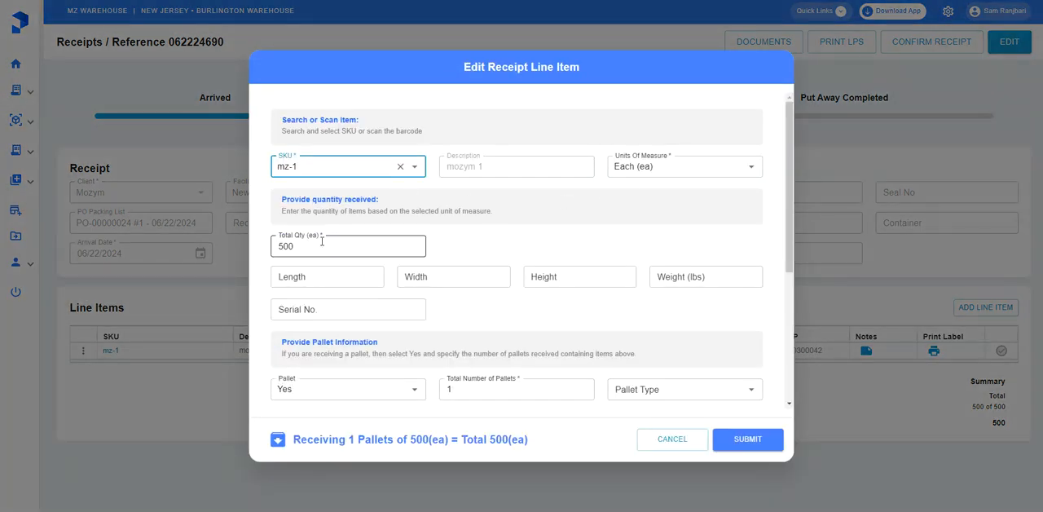
pyautogui.doubleClick(318, 241)
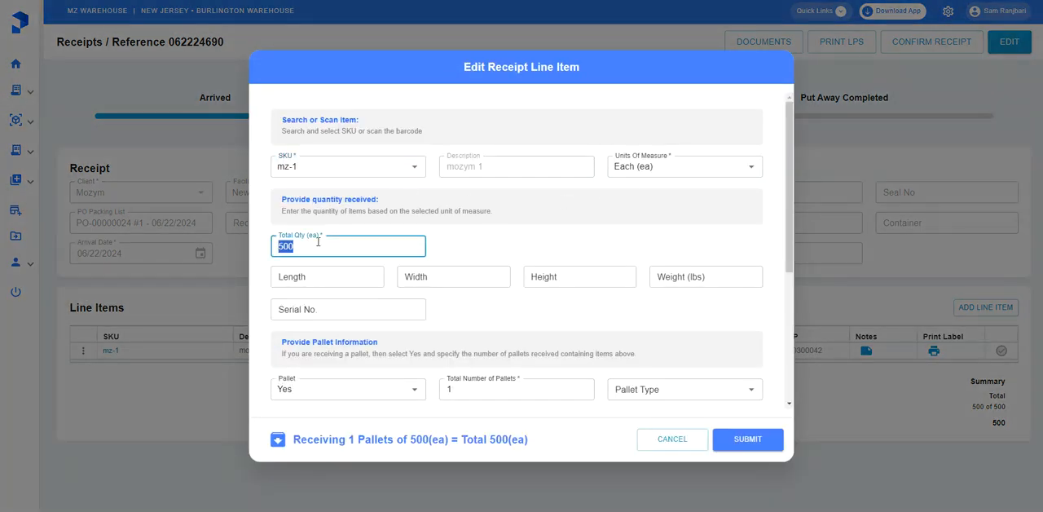
pyautogui.write('400')
pyautogui.scroll(-1, 488, 349)
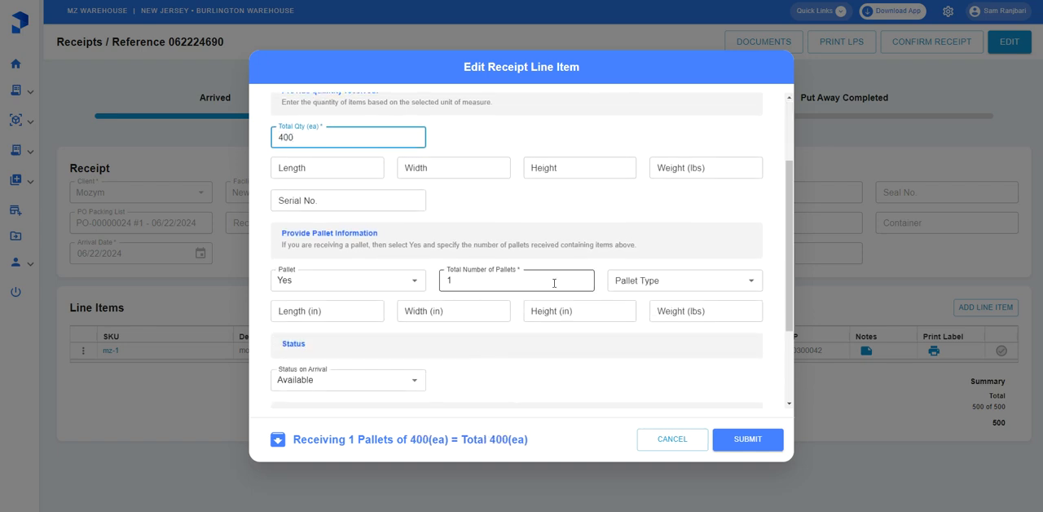
pyautogui.scroll(-3, 596, 318)
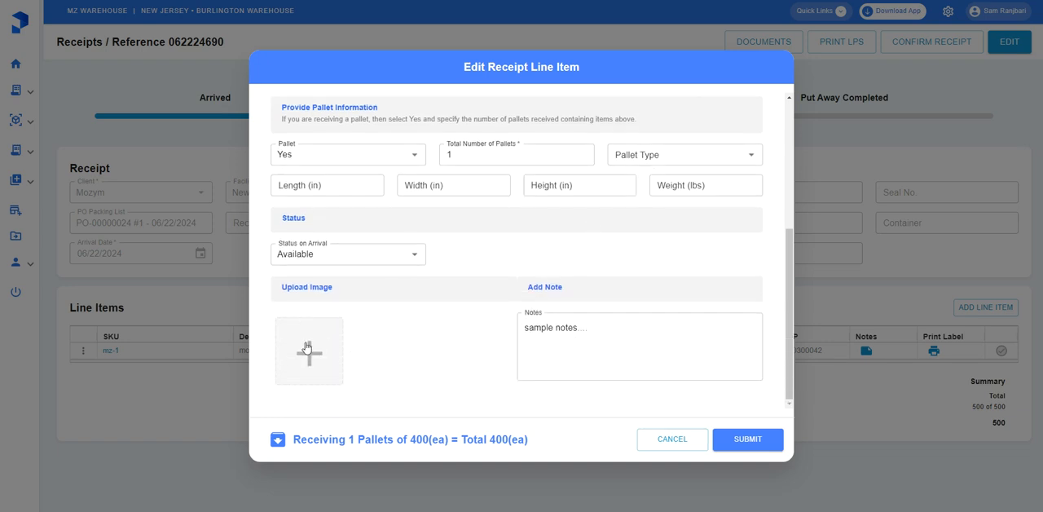
pyautogui.click(684, 479)
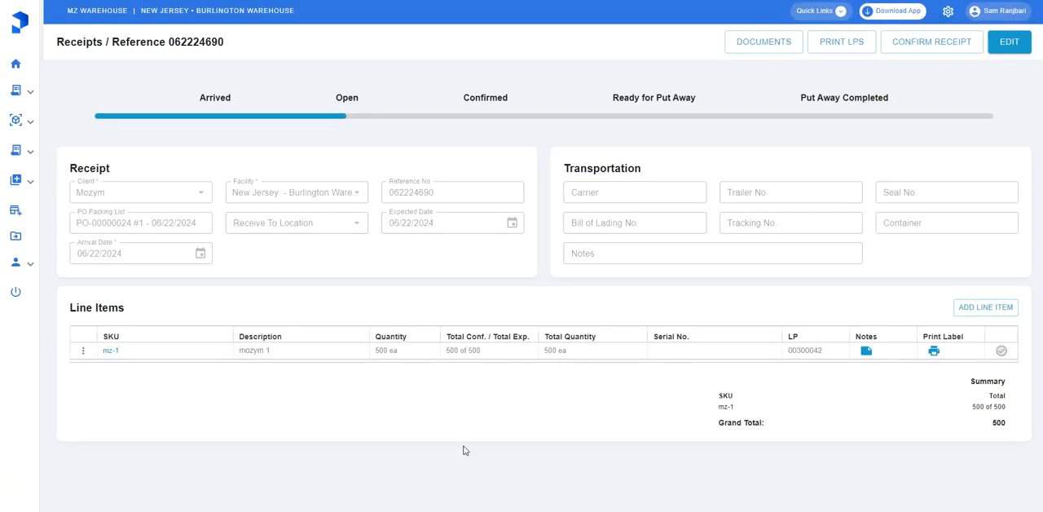
# Open the print preview of the mz-1 line's label and examine its license plate number, reference number and SKU
pyautogui.click(934, 352)
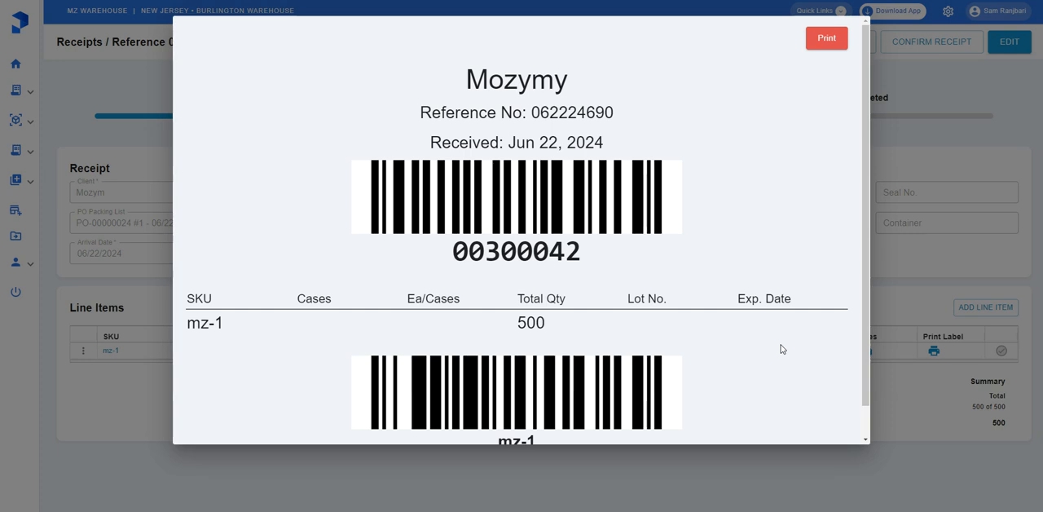
pyautogui.click(824, 40)
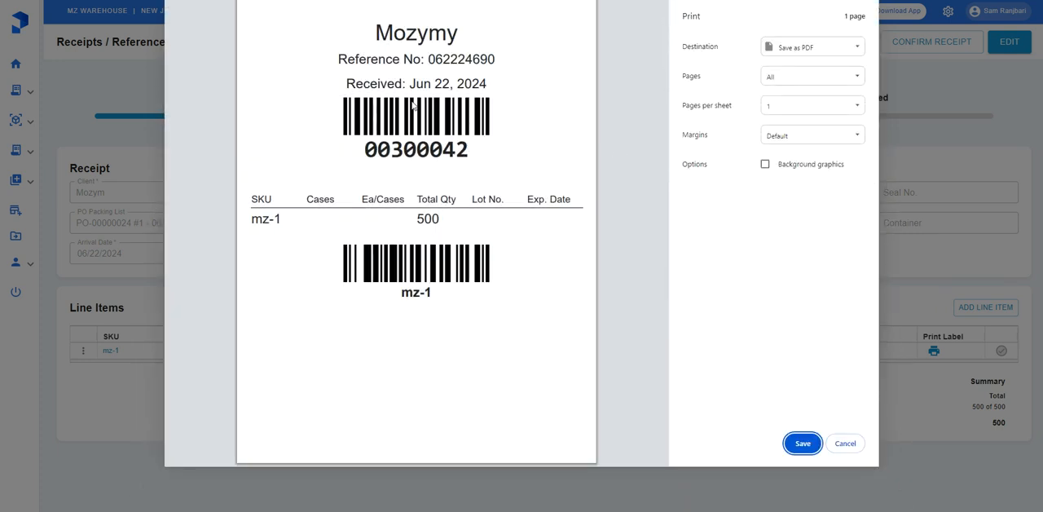
pyautogui.moveTo(367, 149); pyautogui.dragTo(478, 147)
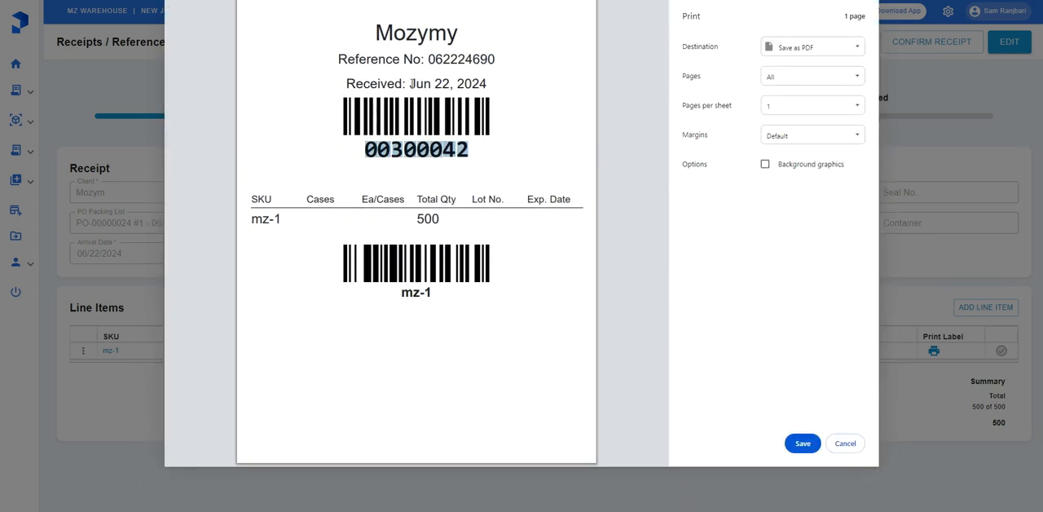
pyautogui.moveTo(375, 33); pyautogui.dragTo(427, 59)
pyautogui.click(370, 63)
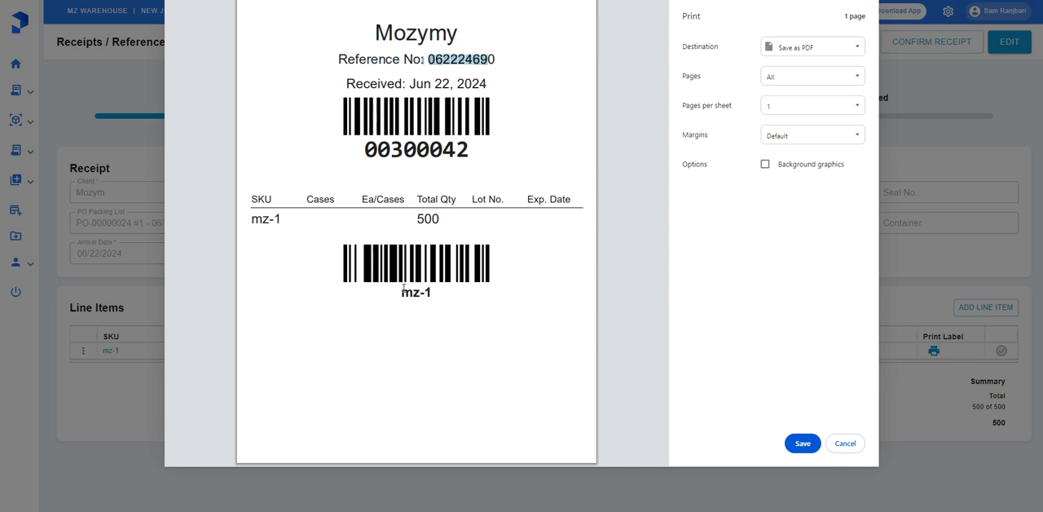
pyautogui.moveTo(254, 218); pyautogui.dragTo(292, 223)
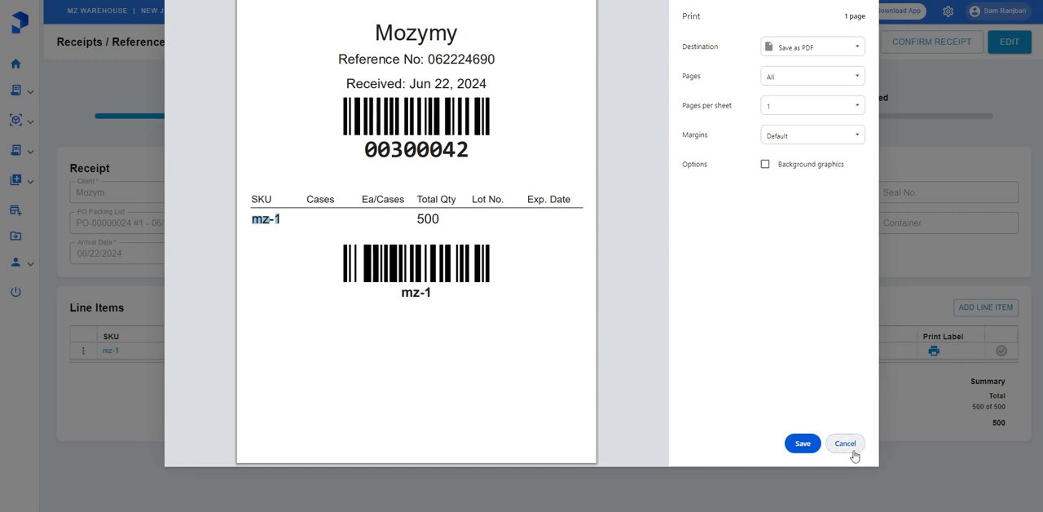
# Try the label print settings with LABEL Printer as destination and 4.00" x 6.00" paper, cancel printing and close the label
pyautogui.click(814, 48)
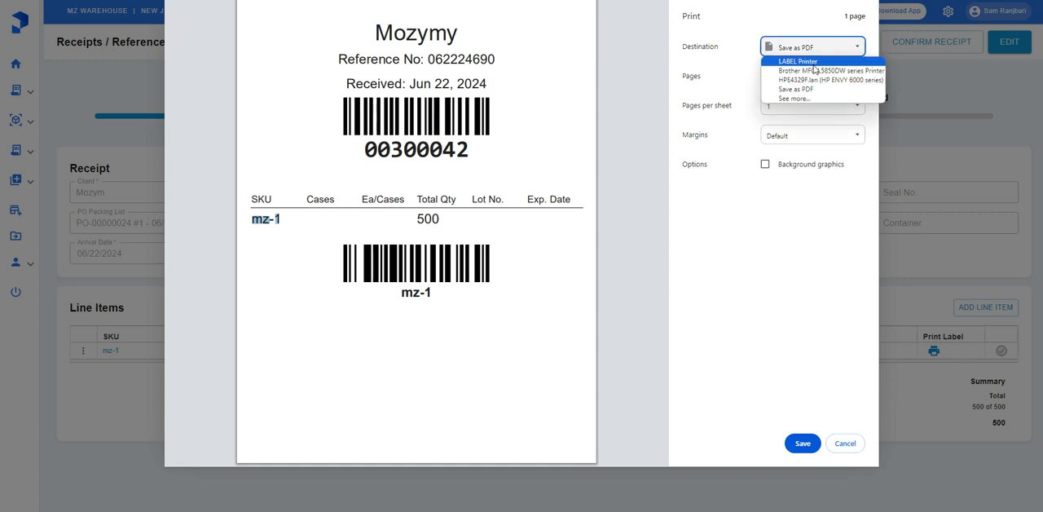
pyautogui.click(813, 64)
pyautogui.click(742, 144)
pyautogui.click(787, 184)
pyautogui.scroll(3, 802, 245)
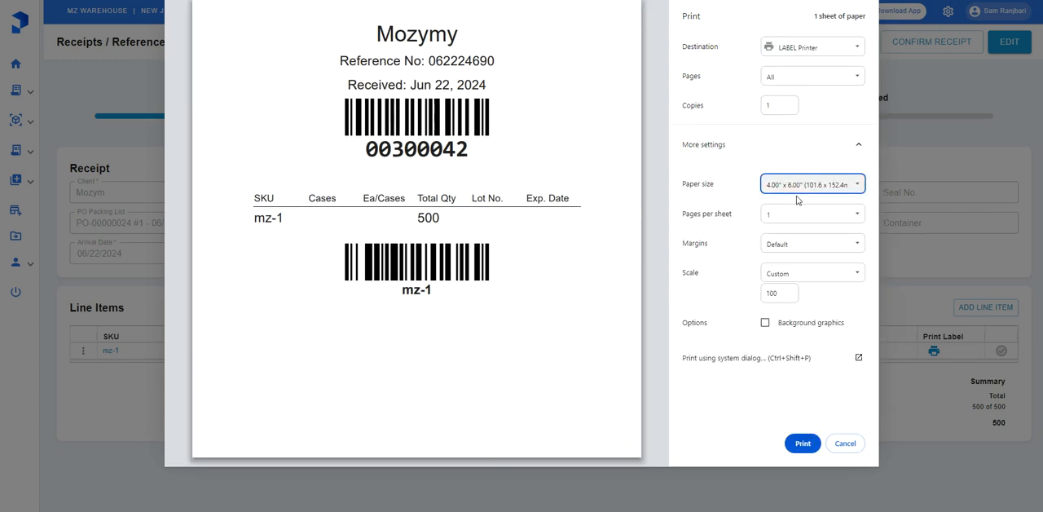
pyautogui.click(800, 200)
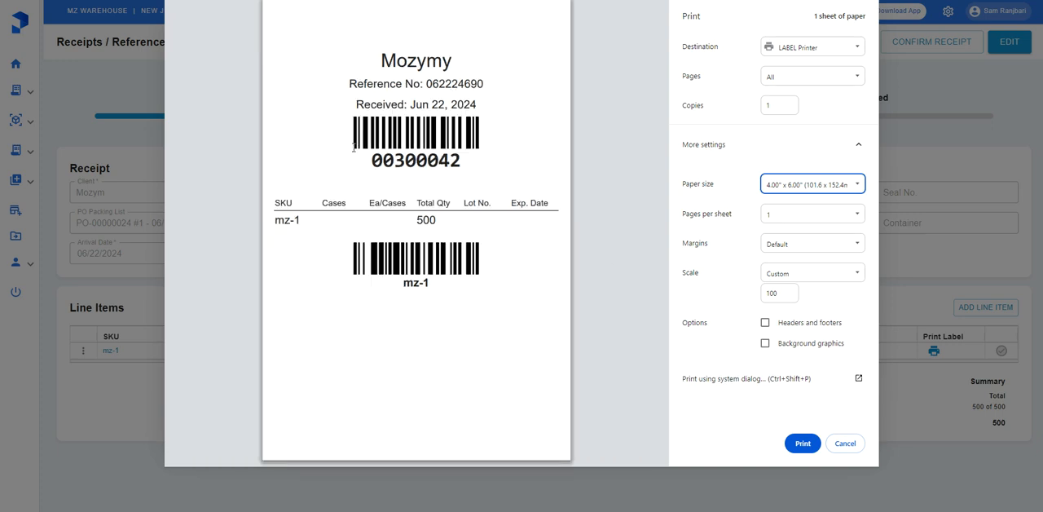
pyautogui.click(843, 444)
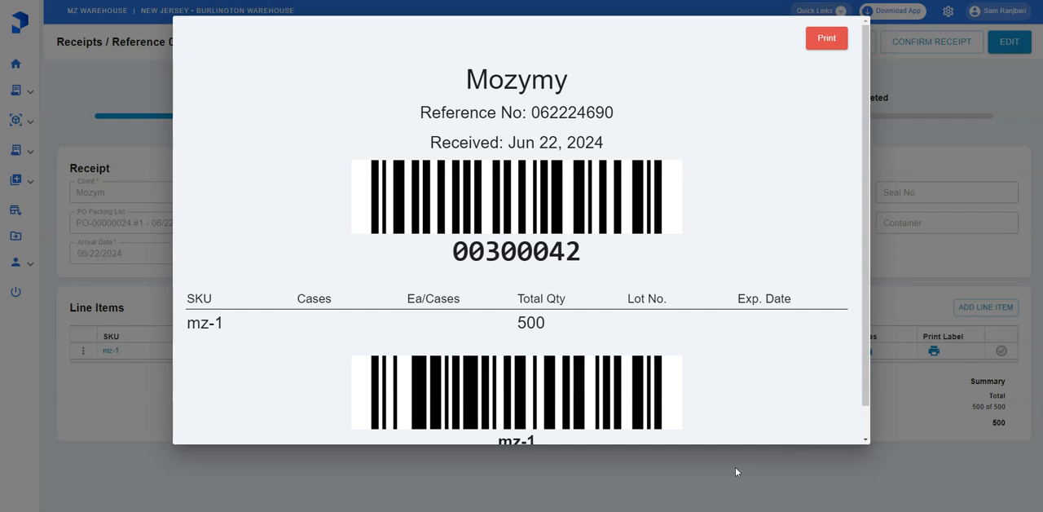
pyautogui.click(735, 467)
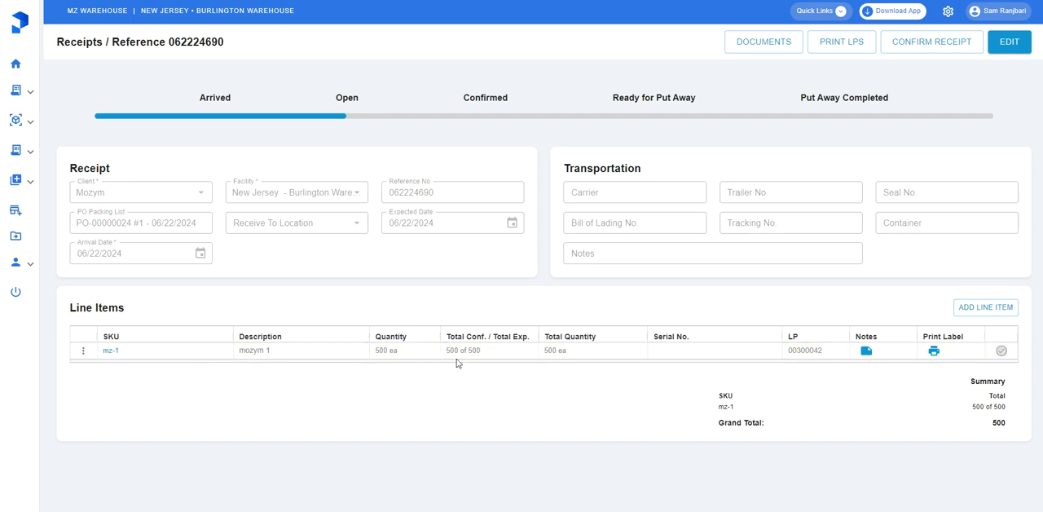
# Confirm the receipt, moving its items to put away, and filter the receipts list to confirmed ones
pyautogui.click(921, 49)
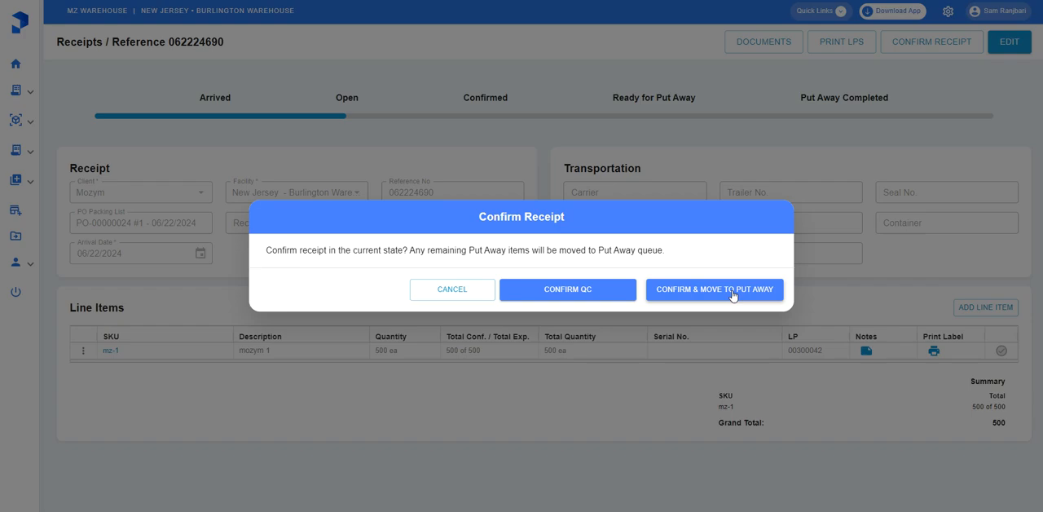
pyautogui.click(671, 301)
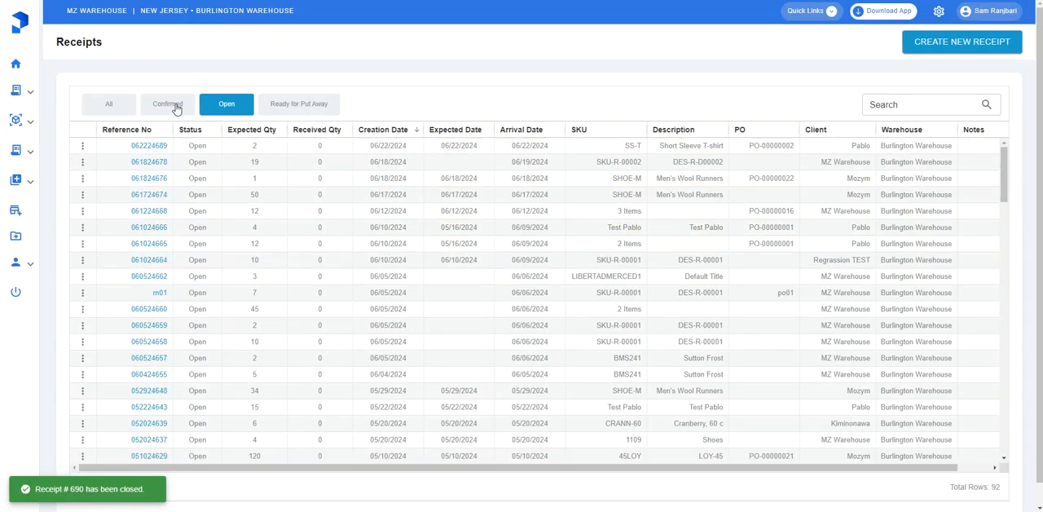
pyautogui.click(178, 108)
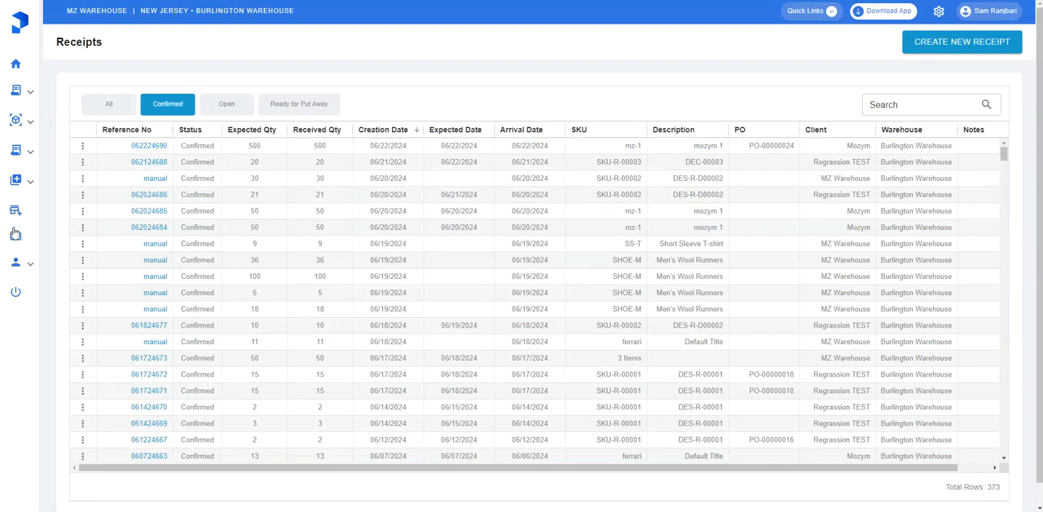
# Open the Put Away work queue
pyautogui.moveTo(10, 236)
pyautogui.click(64, 188)
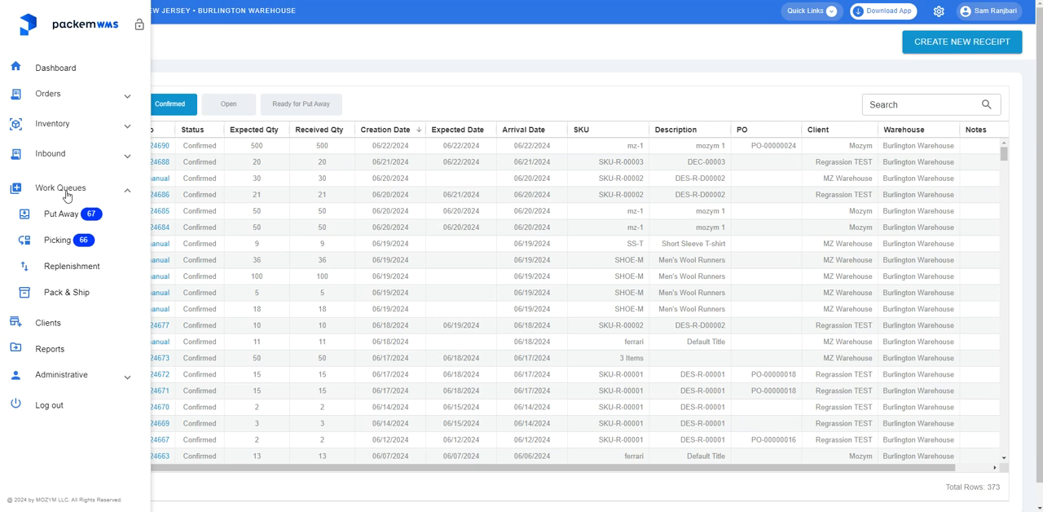
pyautogui.click(71, 217)
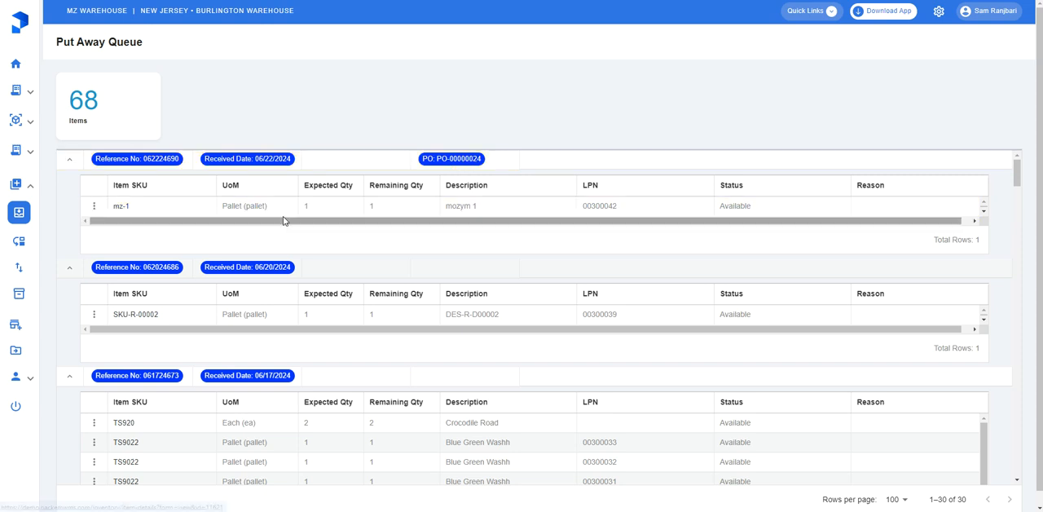
# View the put-away form for the mz-1 pallet of the new receipt and cancel it
pyautogui.click(94, 209)
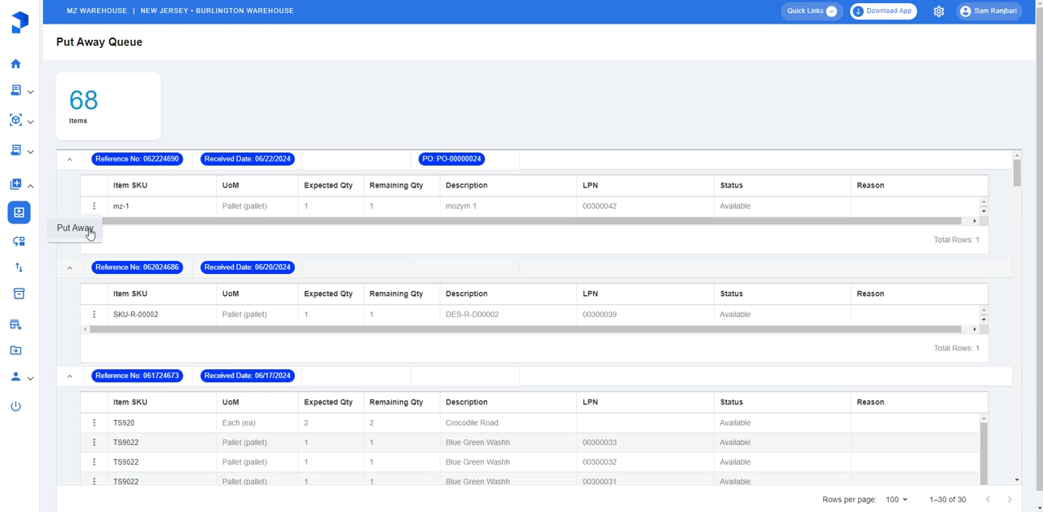
pyautogui.click(90, 233)
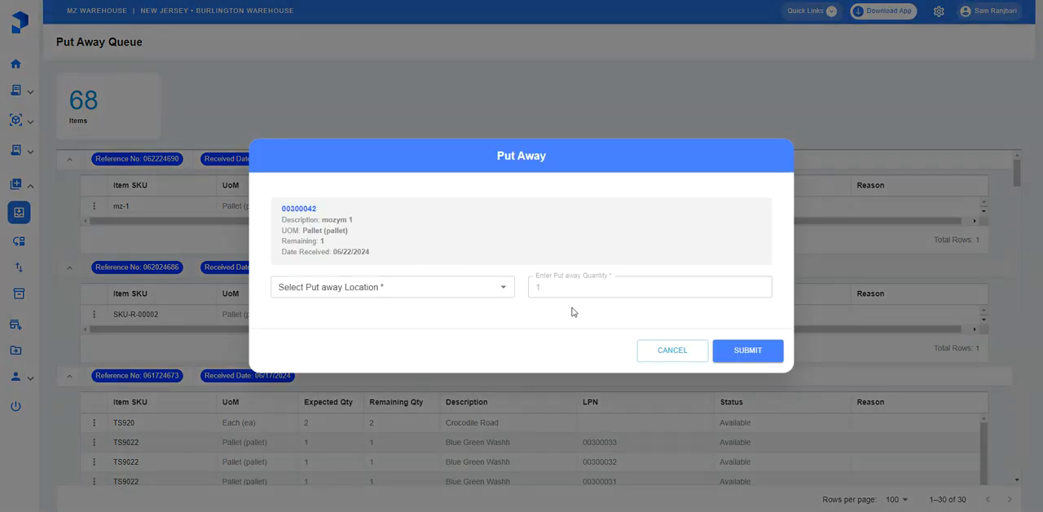
pyautogui.click(671, 352)
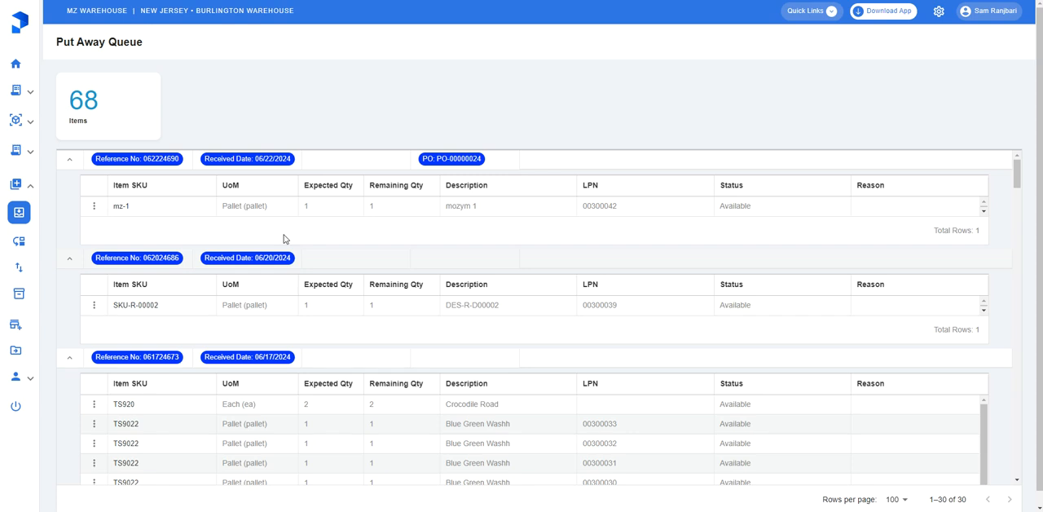
pyautogui.click(234, 207)
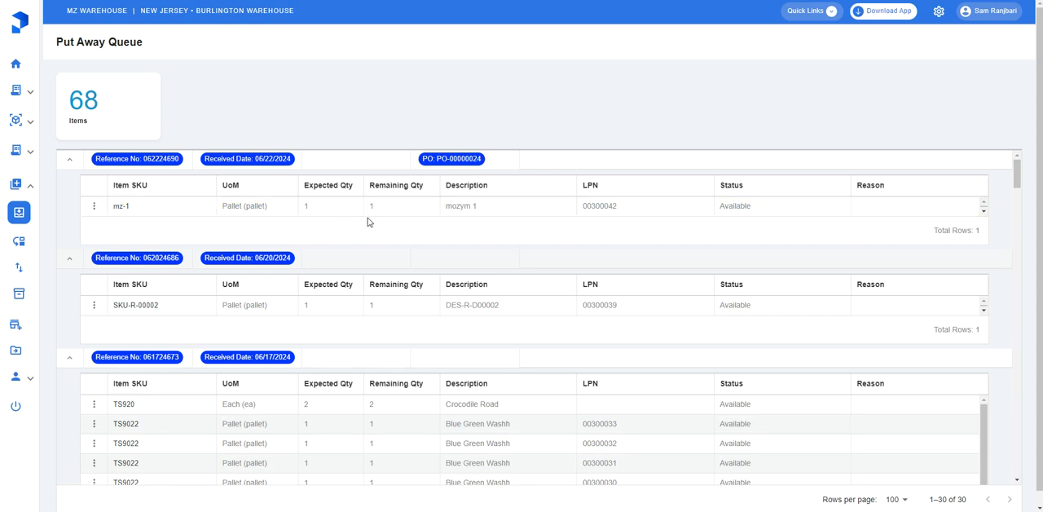